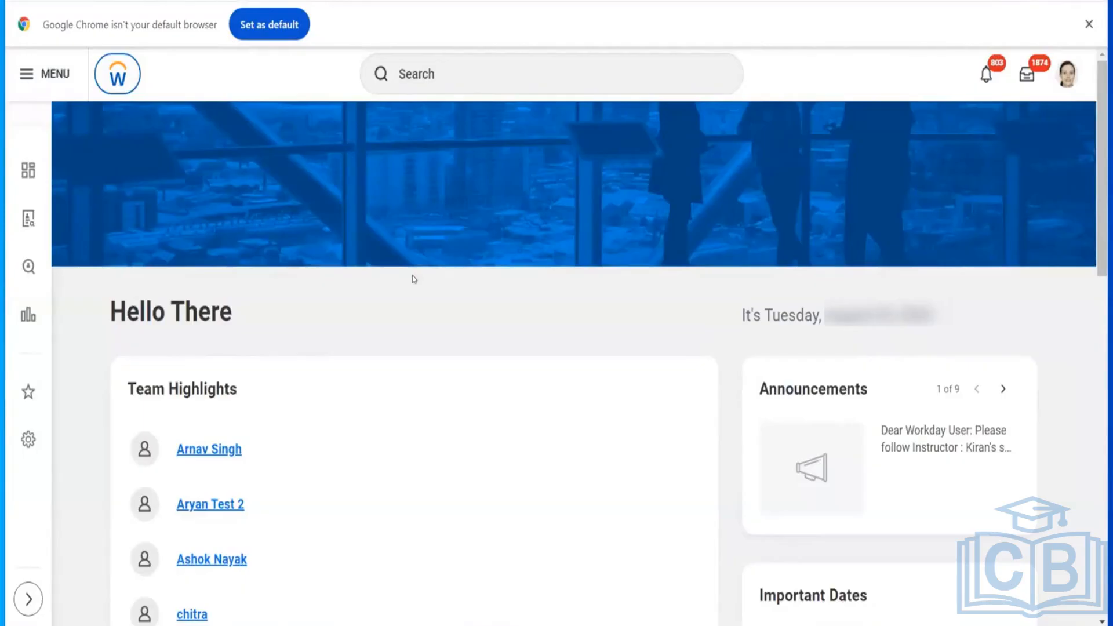
# Step: Open the Commission Plan report and list the available commission plans for selection
pyautogui.click(454, 68)
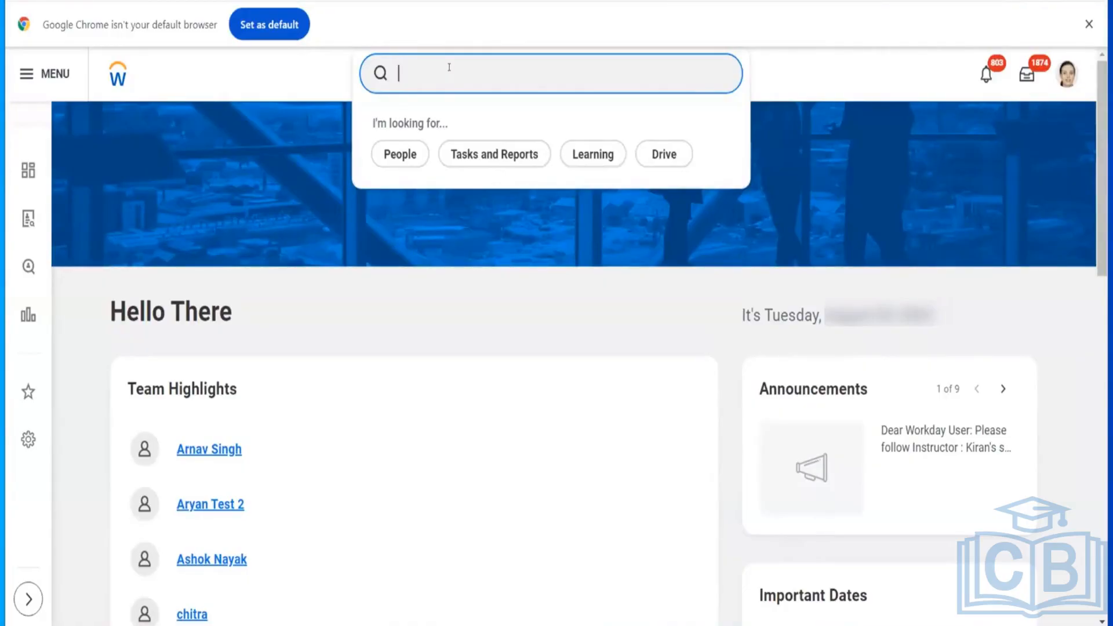
pyautogui.write('commission plan')
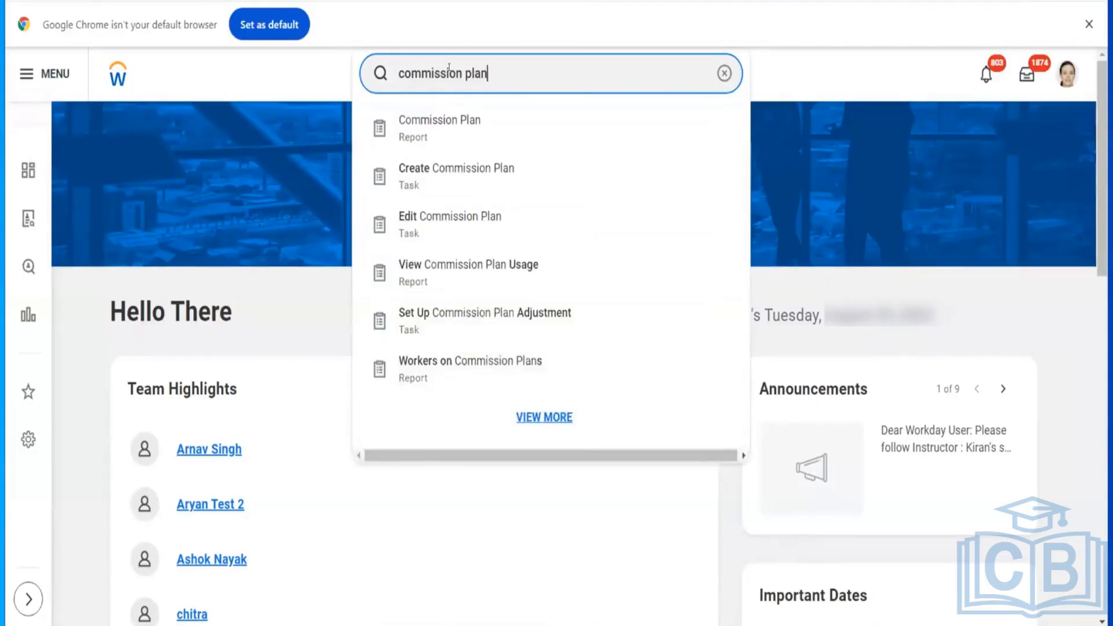
pyautogui.click(451, 132)
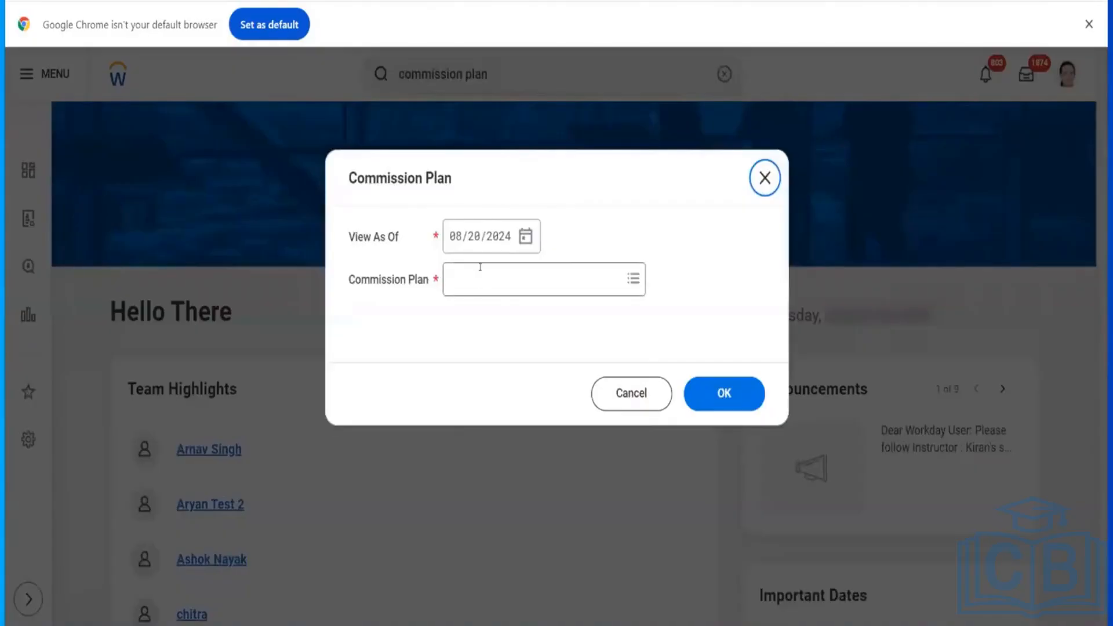
pyautogui.click(480, 268)
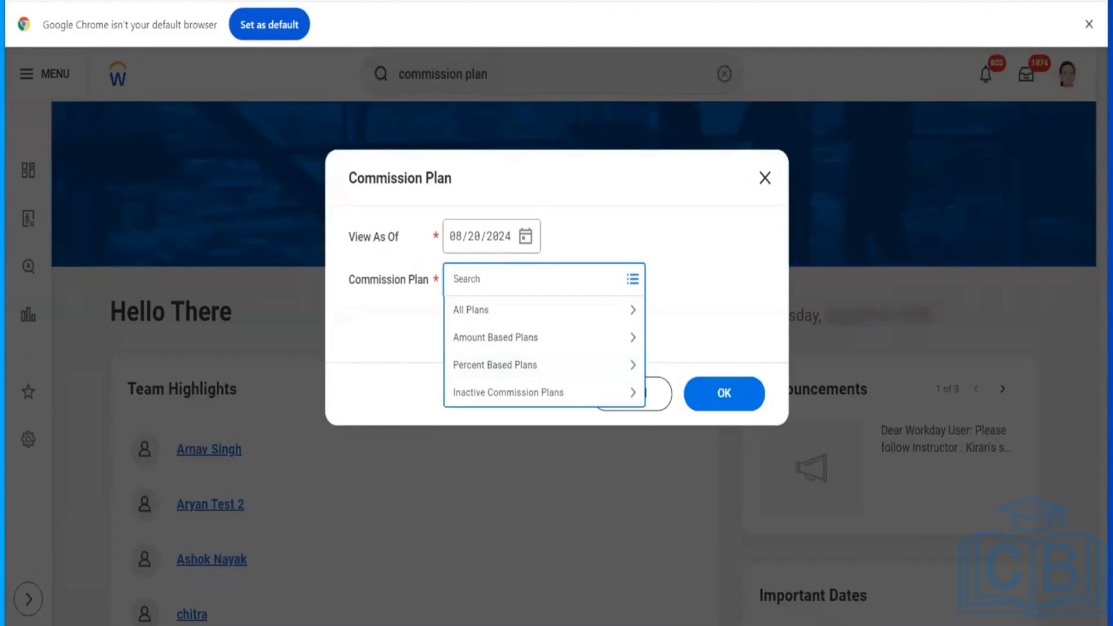
# Step: Duplicate the browser tab and open the Create Commission Plan task in the new tab
pyautogui.rightClick(139, 1)
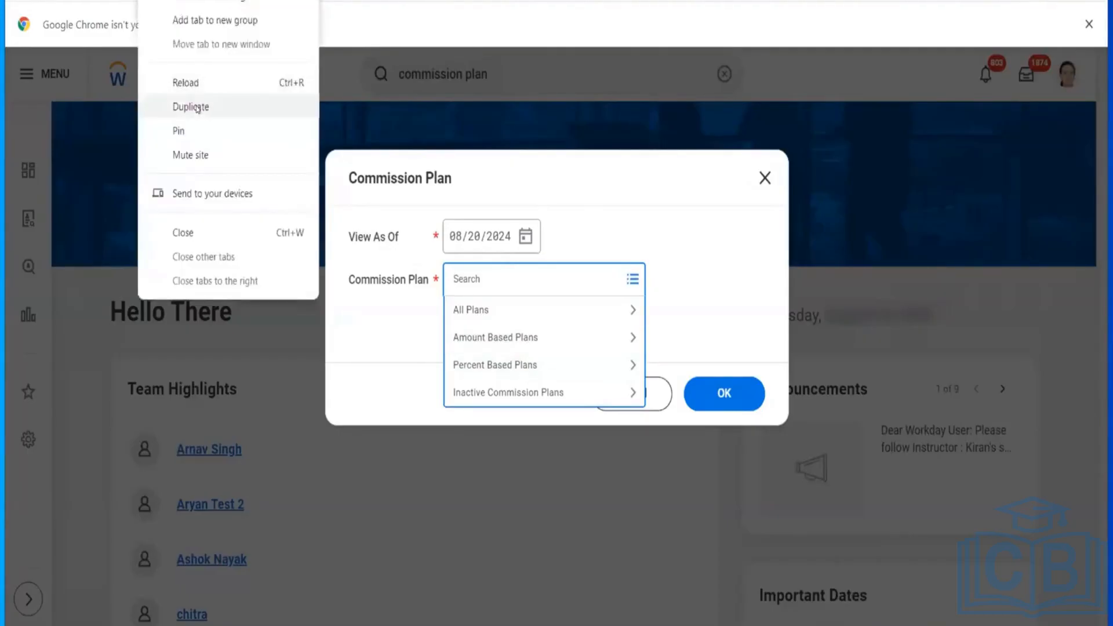
pyautogui.click(197, 108)
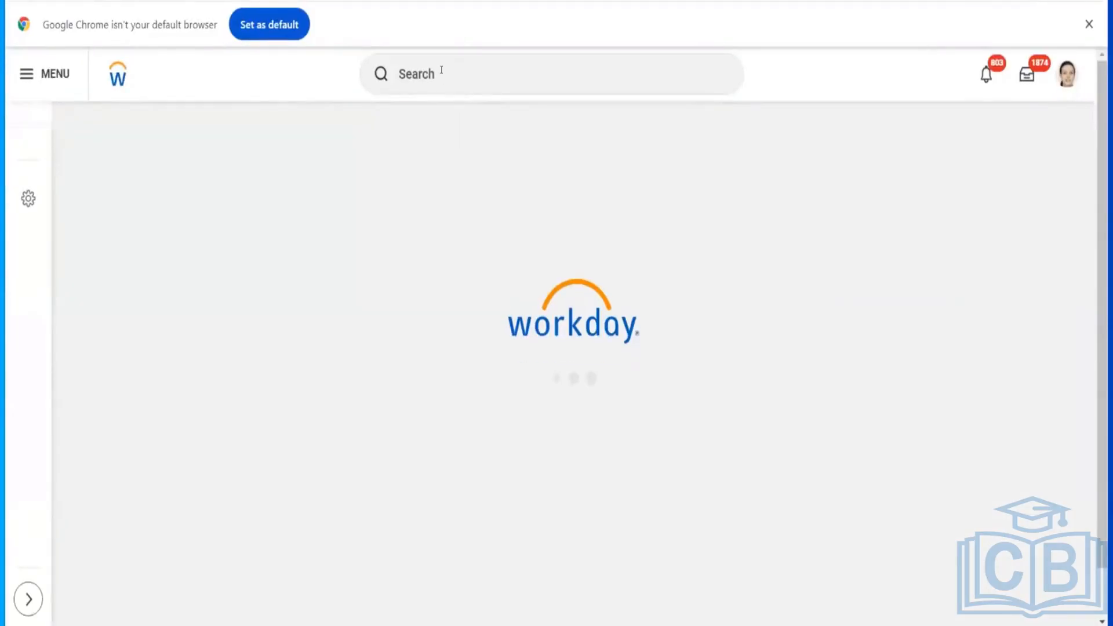
pyautogui.click(442, 71)
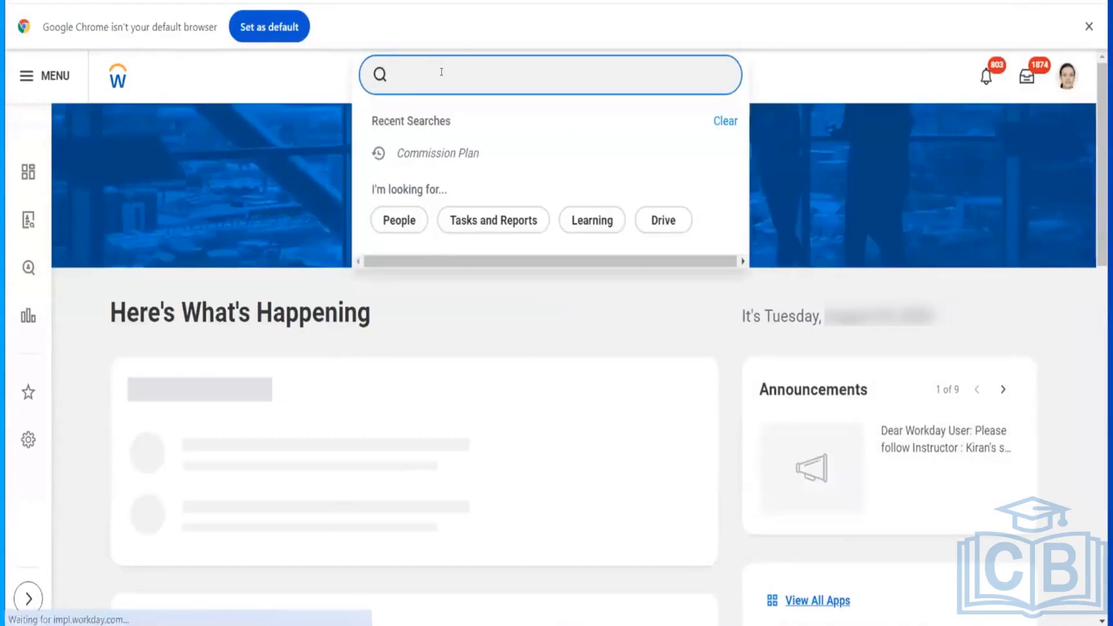
pyautogui.write('create')
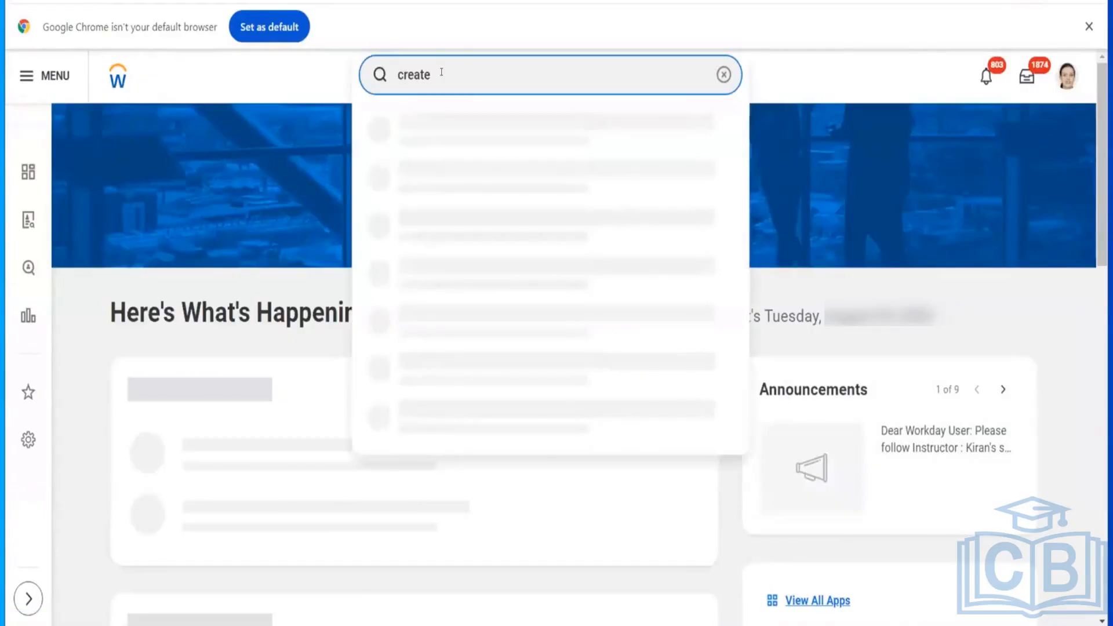
pyautogui.write(' commsion plan')
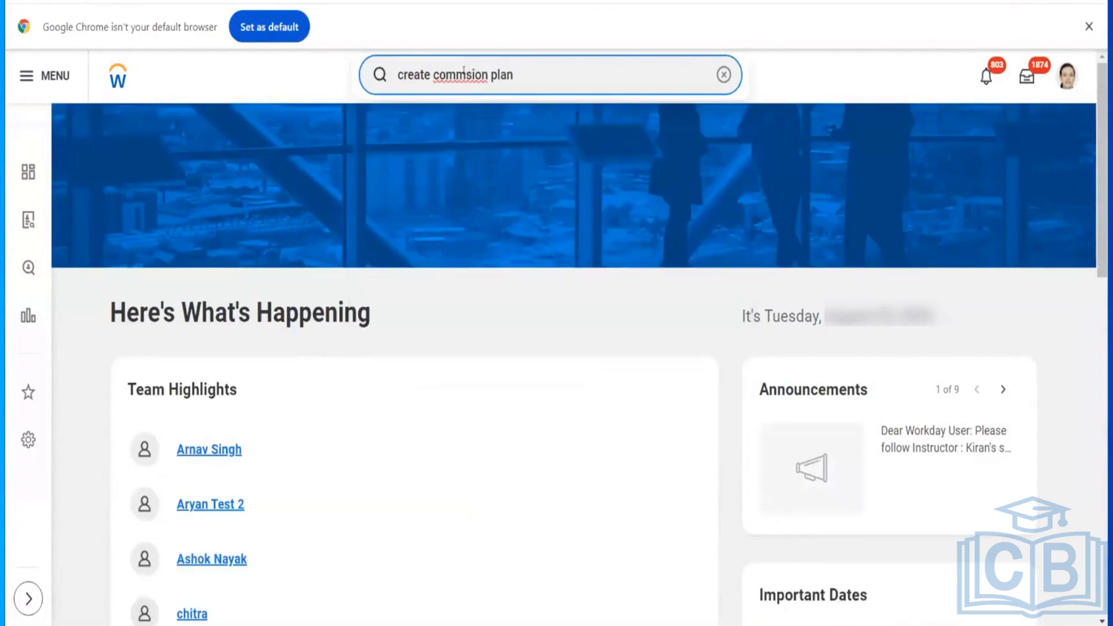
pyautogui.click(465, 75)
pyautogui.write('i')
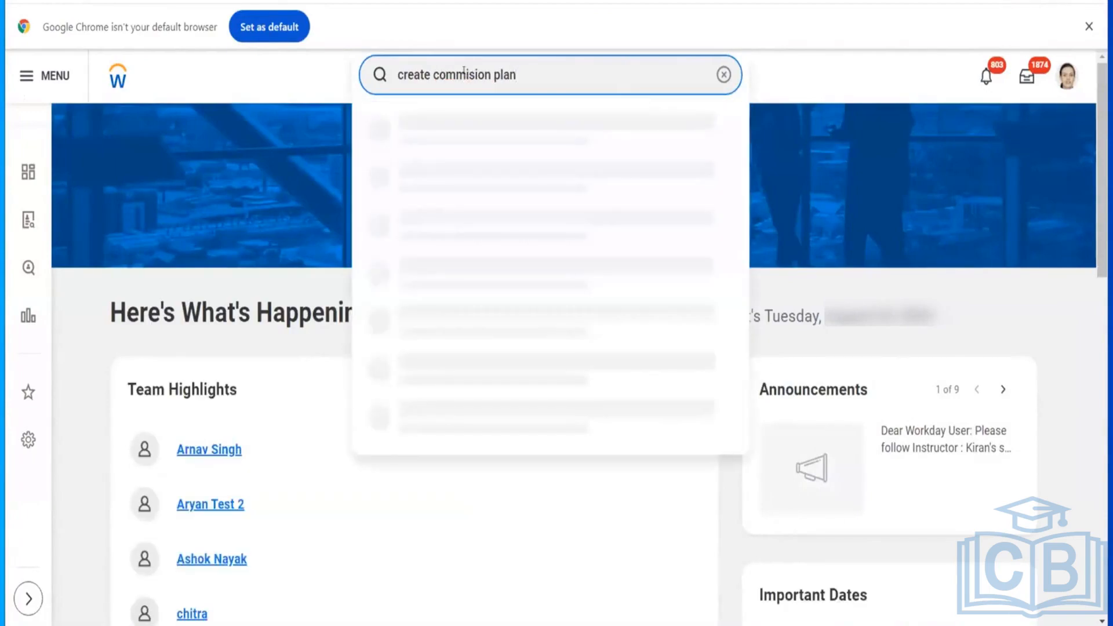
pyautogui.click(480, 123)
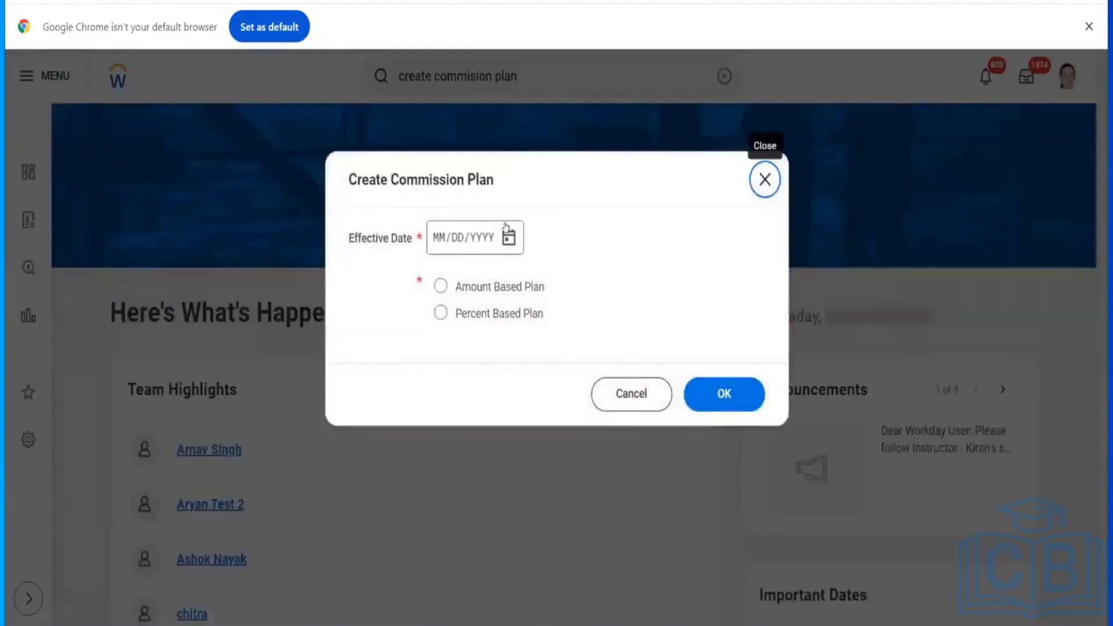
# Step: Set the effective date to 08/01/2024, choose Amount Based Plan, and confirm
pyautogui.click(509, 237)
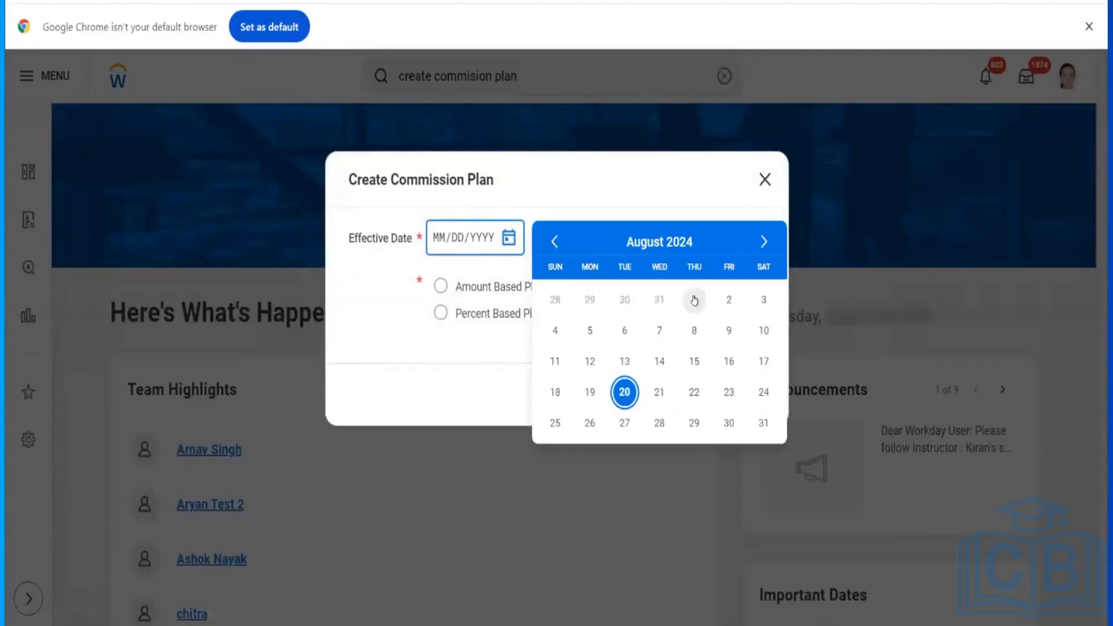
pyautogui.click(694, 300)
pyautogui.click(441, 285)
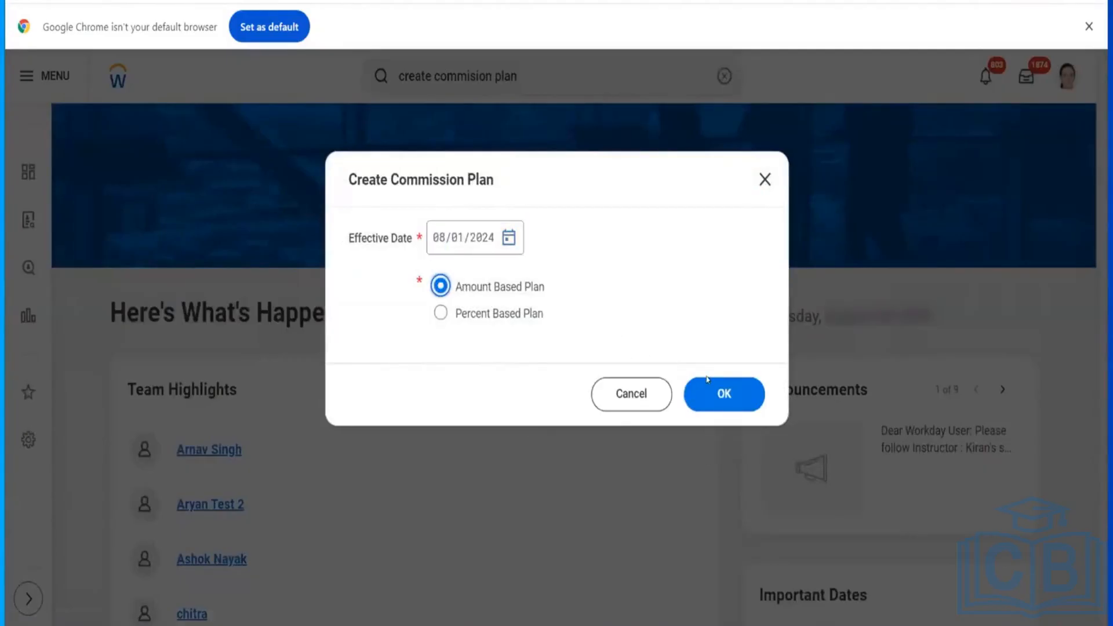
pyautogui.click(719, 393)
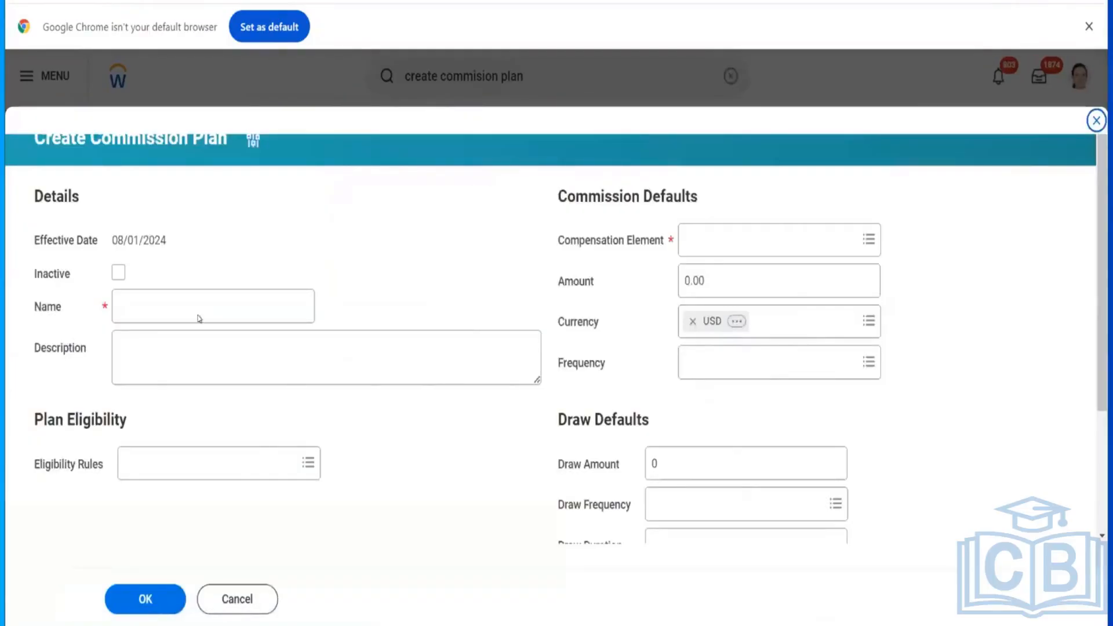
# Step: Name the commission plan Raj Inside Sales
pyautogui.click(193, 309)
pyautogui.write('Raj Insisde')
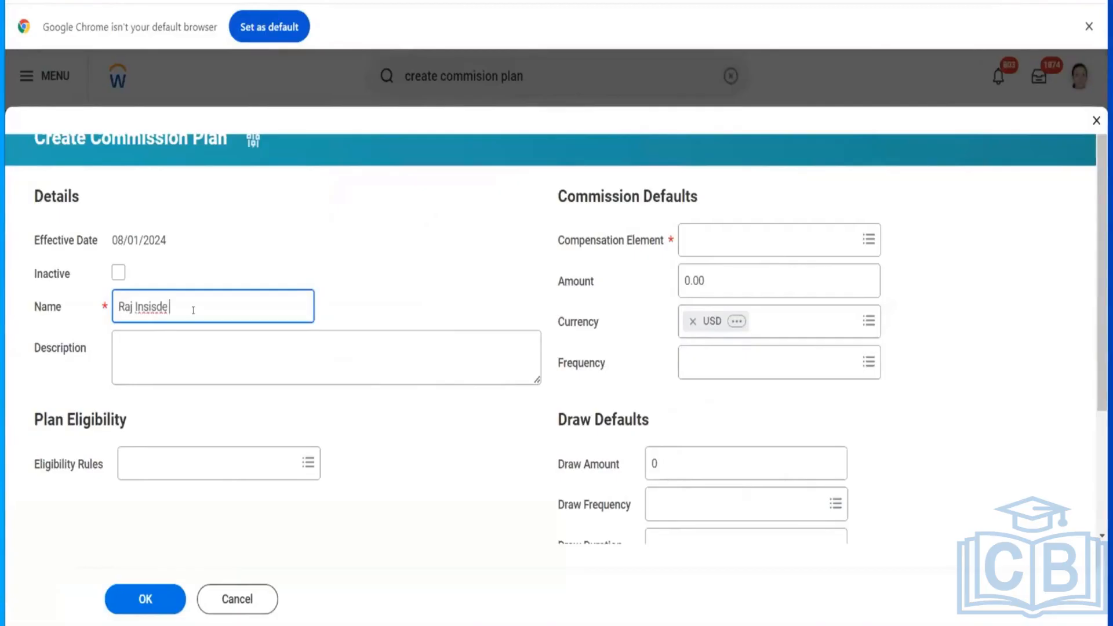
pyautogui.press('BackSpace')
pyautogui.press('BackSpace')
pyautogui.press('BackSpace')
pyautogui.write('de Sales')
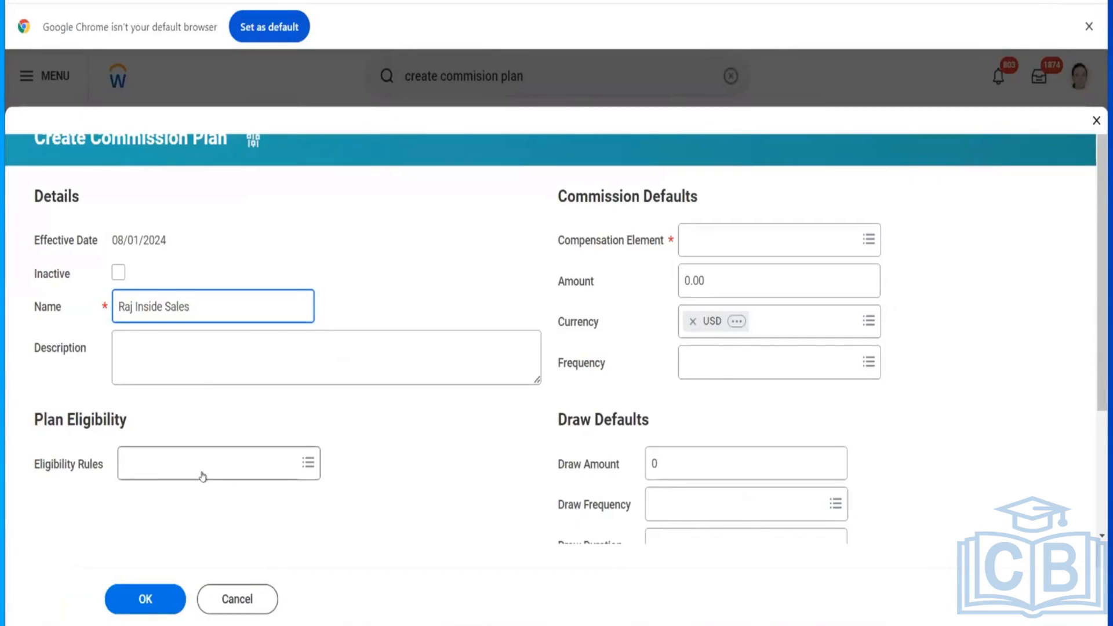
pyautogui.moveTo(192, 307); pyautogui.dragTo(135, 304)
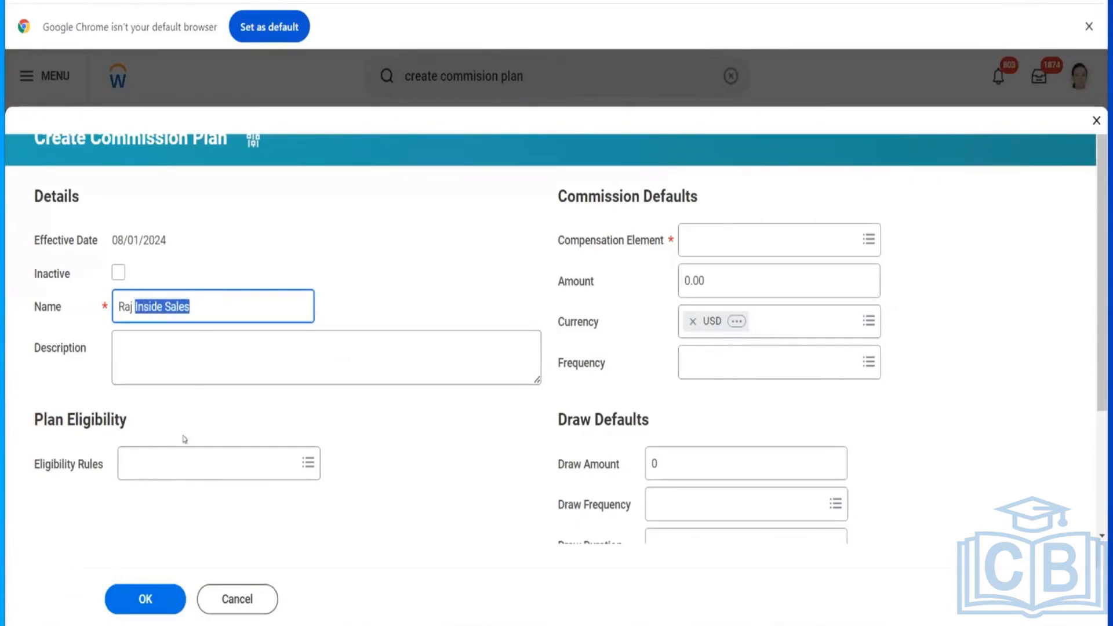
# Step: Browse the Eligibility Rules options without choosing one
pyautogui.click(191, 461)
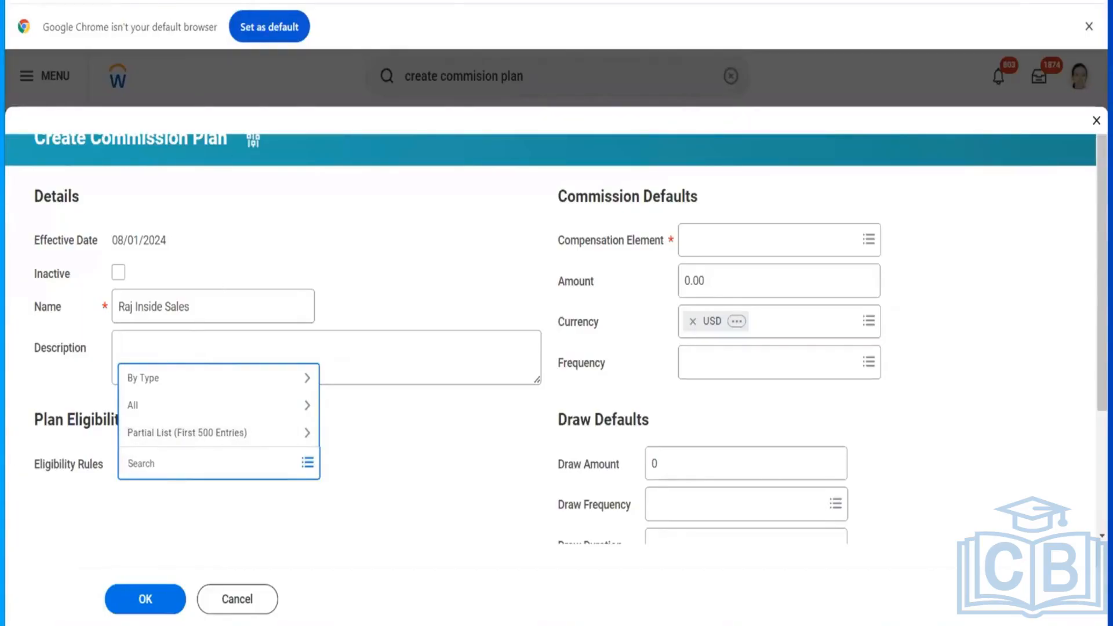
pyautogui.rightClick(253, 2)
pyautogui.click(301, 104)
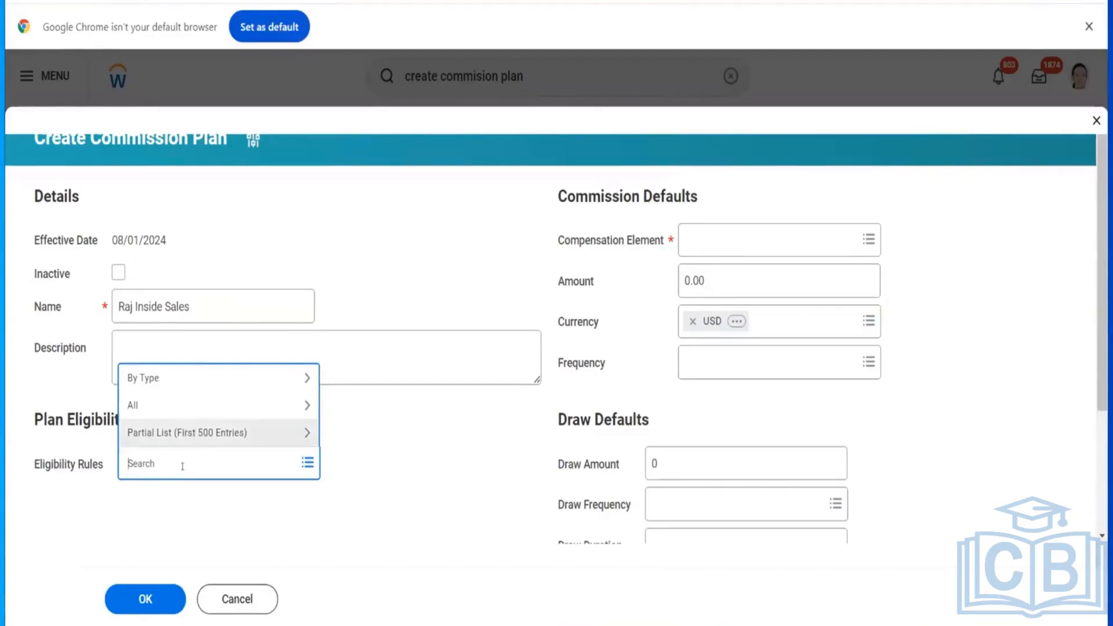
pyautogui.click(425, 499)
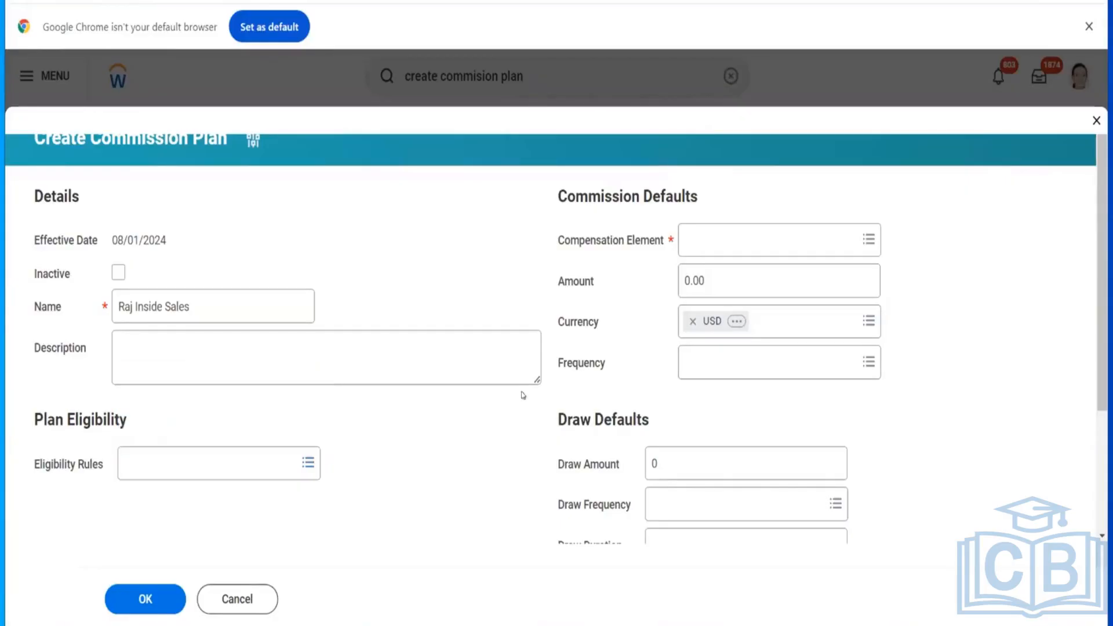
# Step: Open the Compensation Element list to review the available elements
pyautogui.click(704, 239)
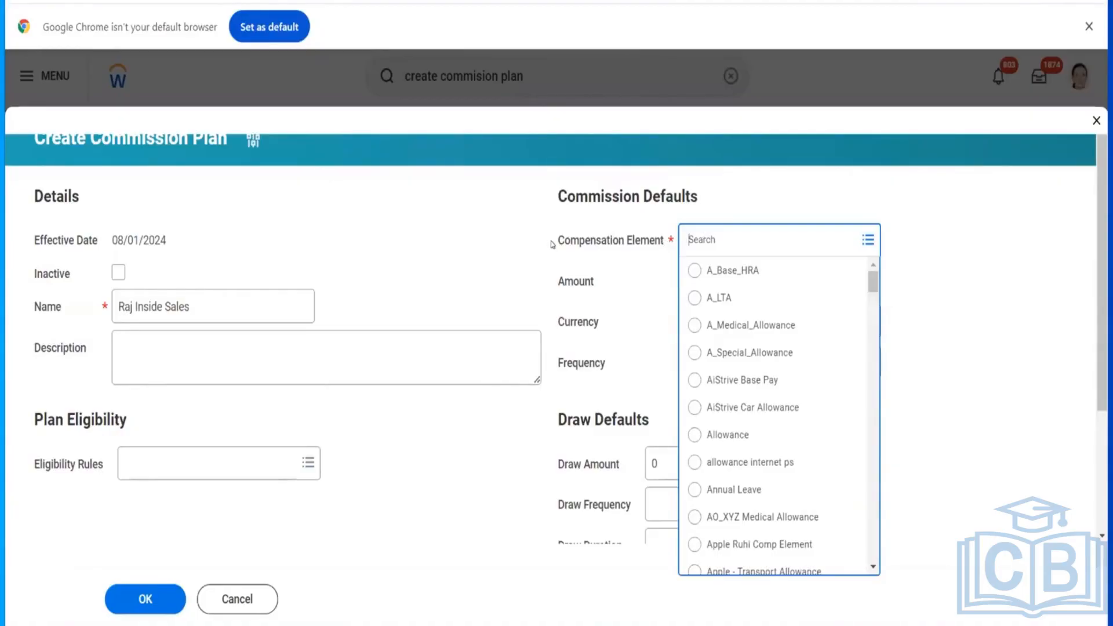
pyautogui.moveTo(551, 240); pyautogui.dragTo(664, 241)
pyautogui.click(664, 242)
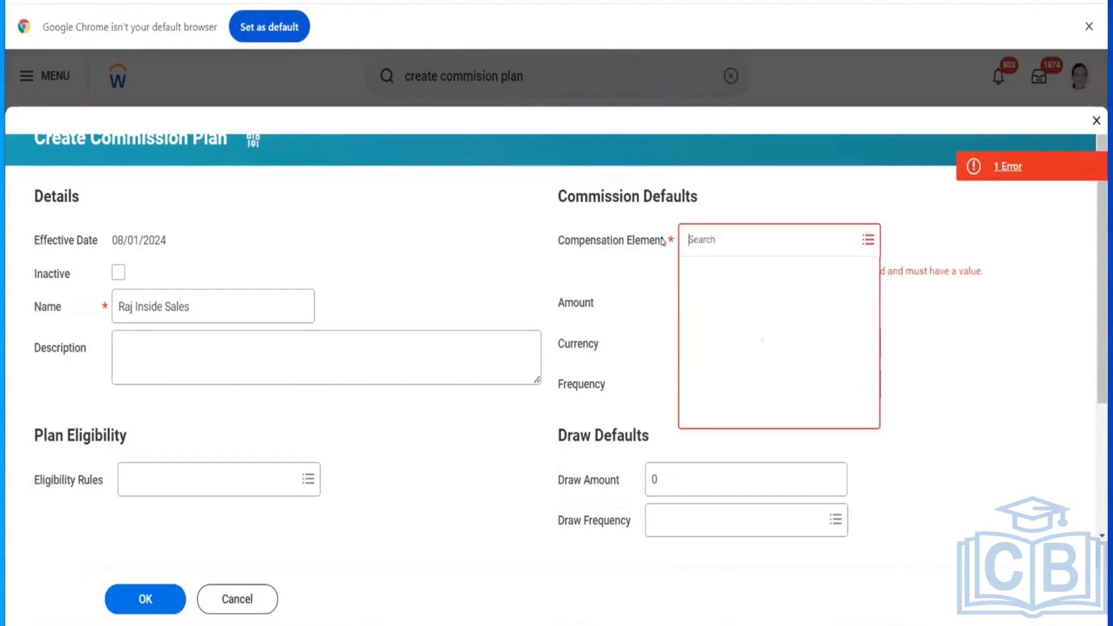
pyautogui.click(665, 242)
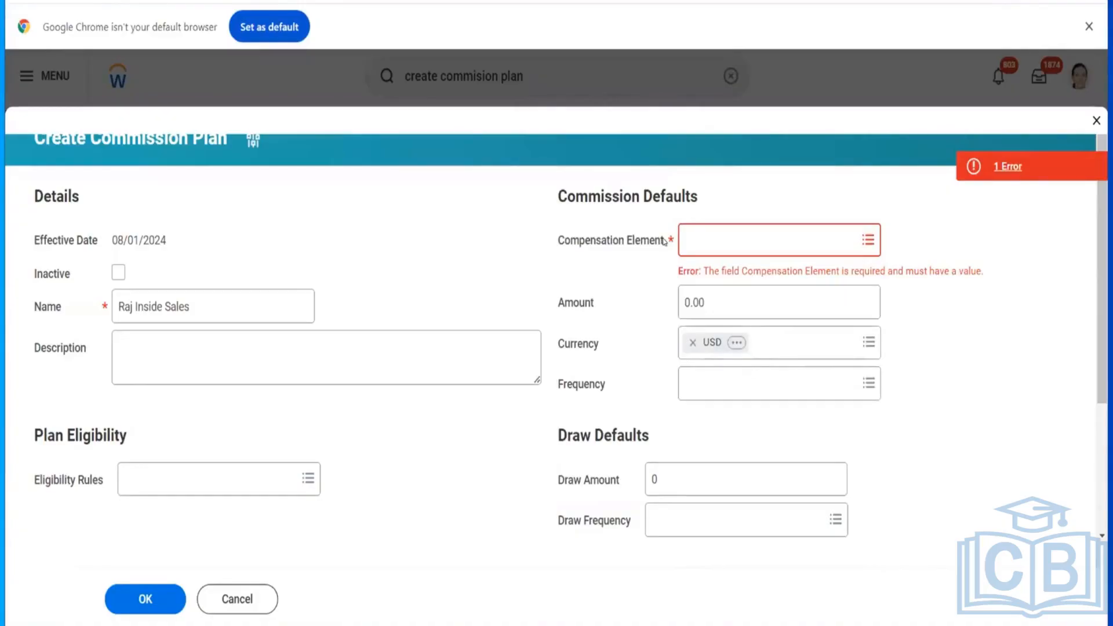
pyautogui.moveTo(663, 242); pyautogui.dragTo(536, 243)
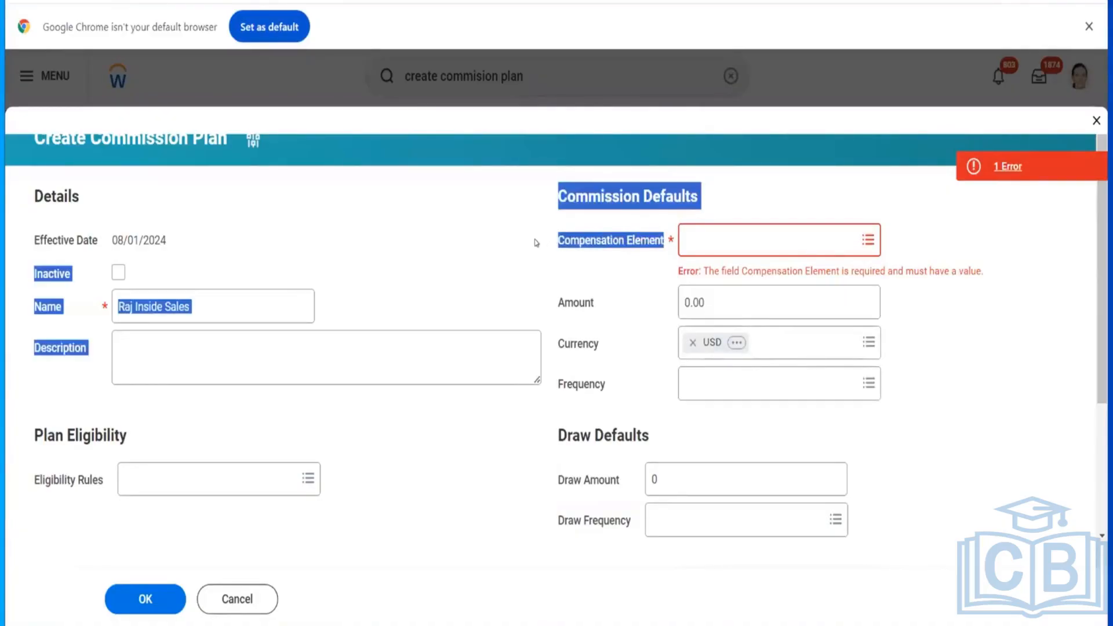
pyautogui.click(536, 243)
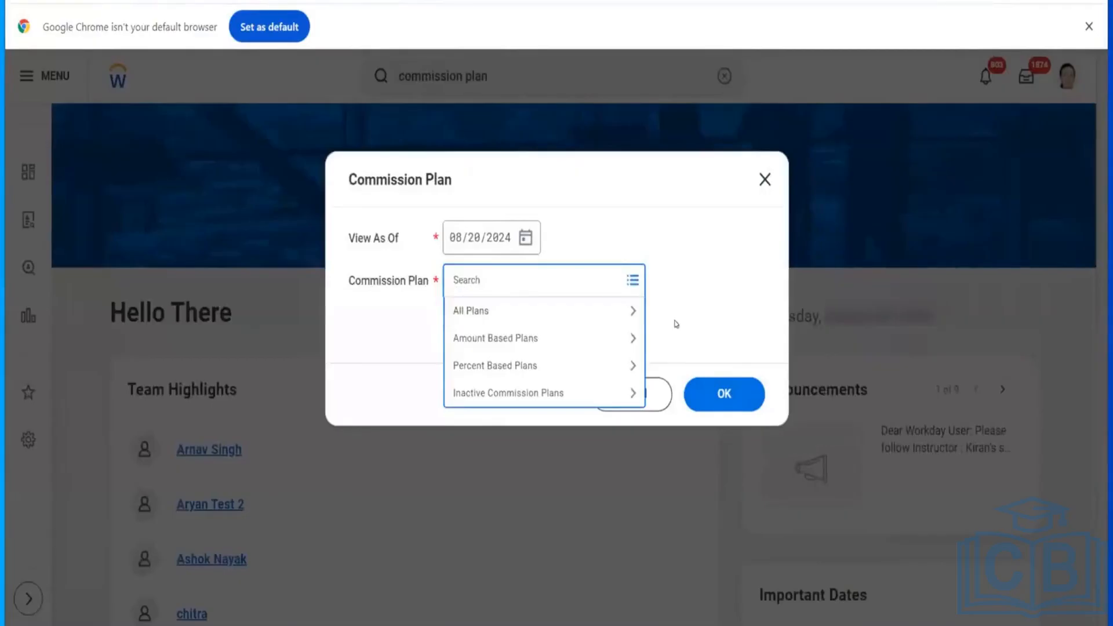
# Step: Cancel the Commission Plan report prompt in the original tab
pyautogui.click(675, 323)
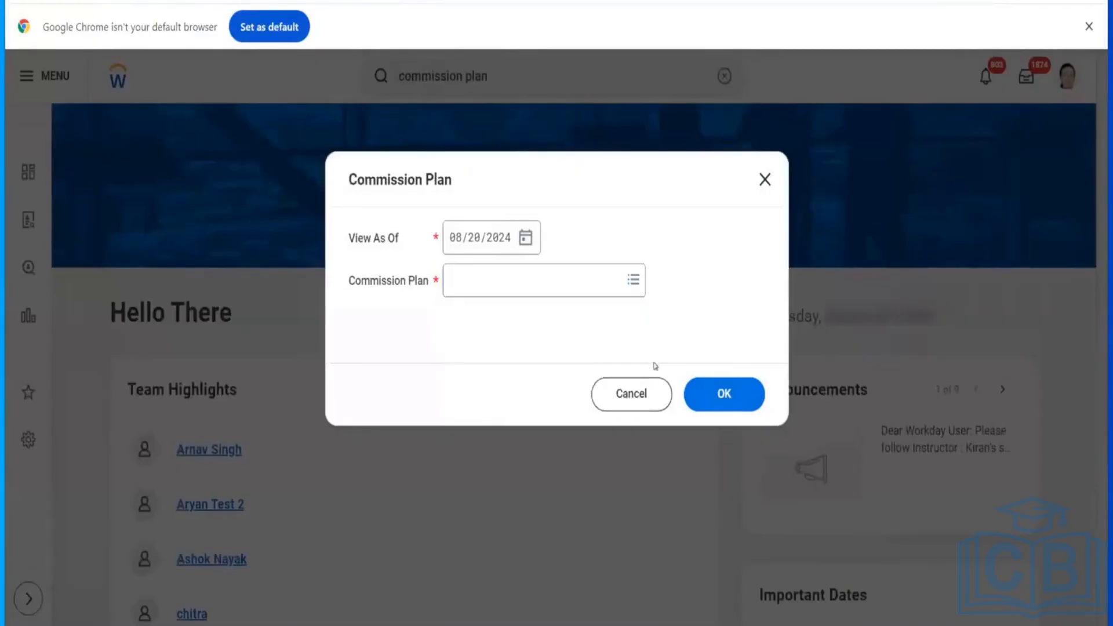
pyautogui.click(619, 394)
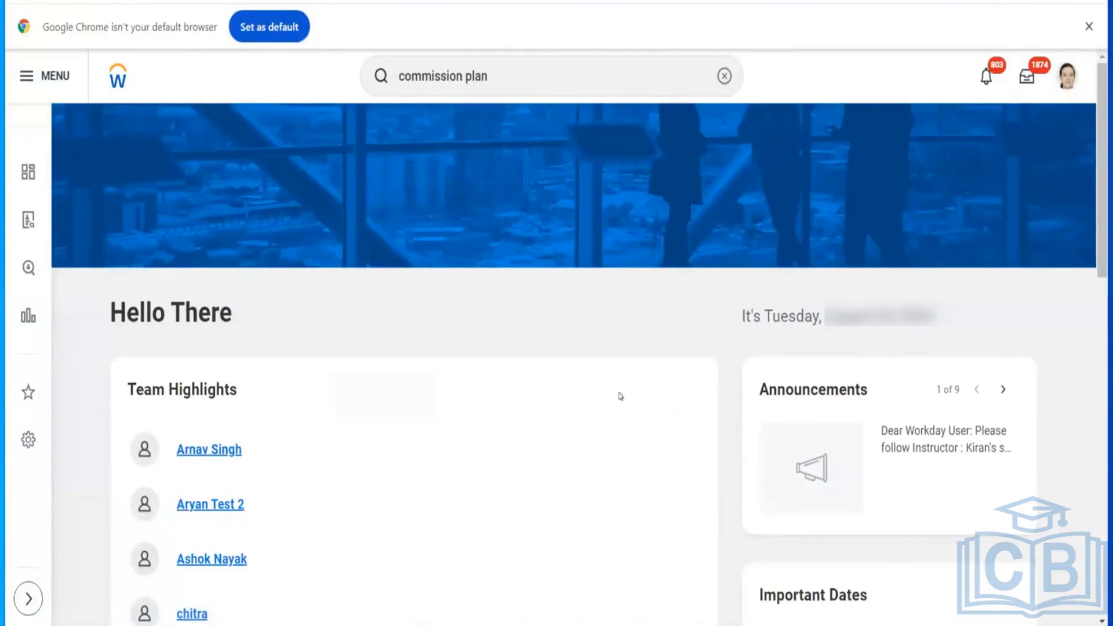
# Step: Search for compensation element tasks and open Maintain Compensation Elements
pyautogui.click(723, 76)
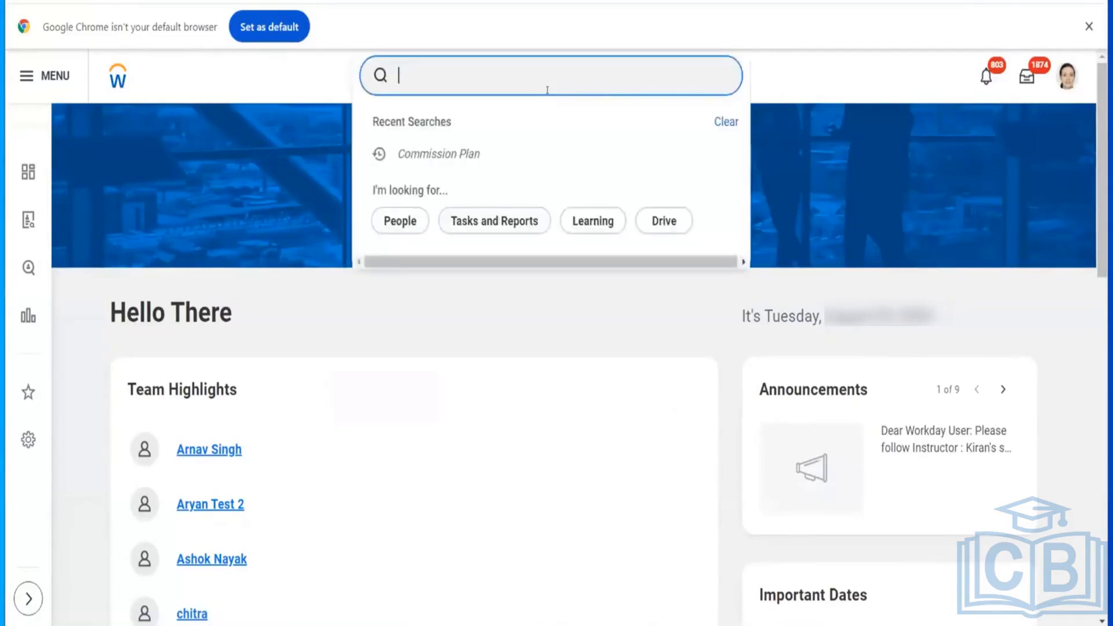
pyautogui.write('create compe elem')
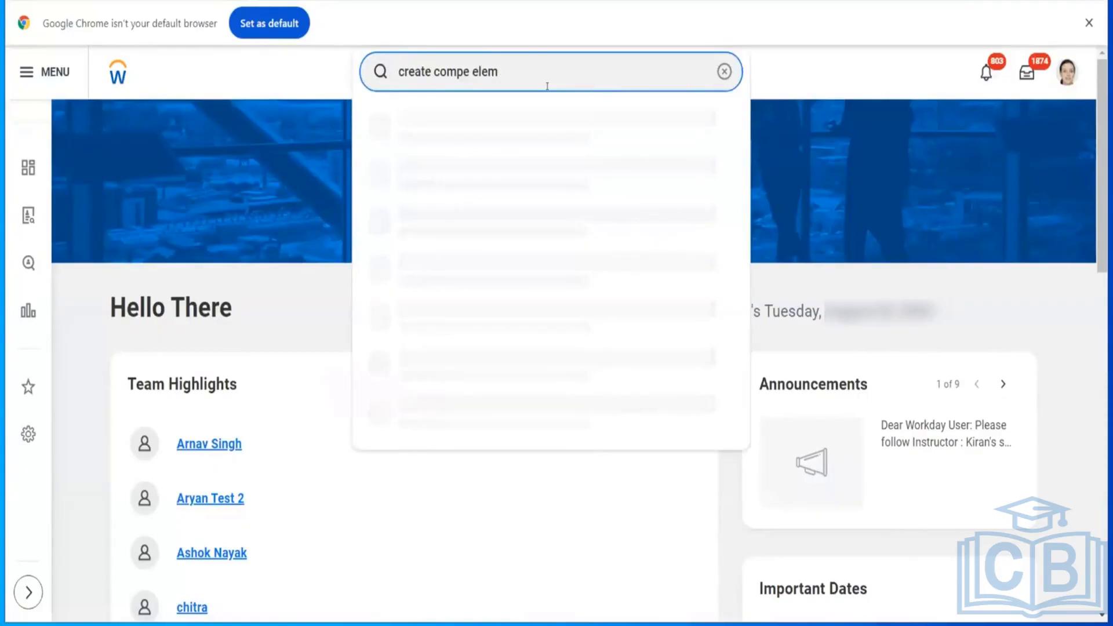
pyautogui.press('Return')
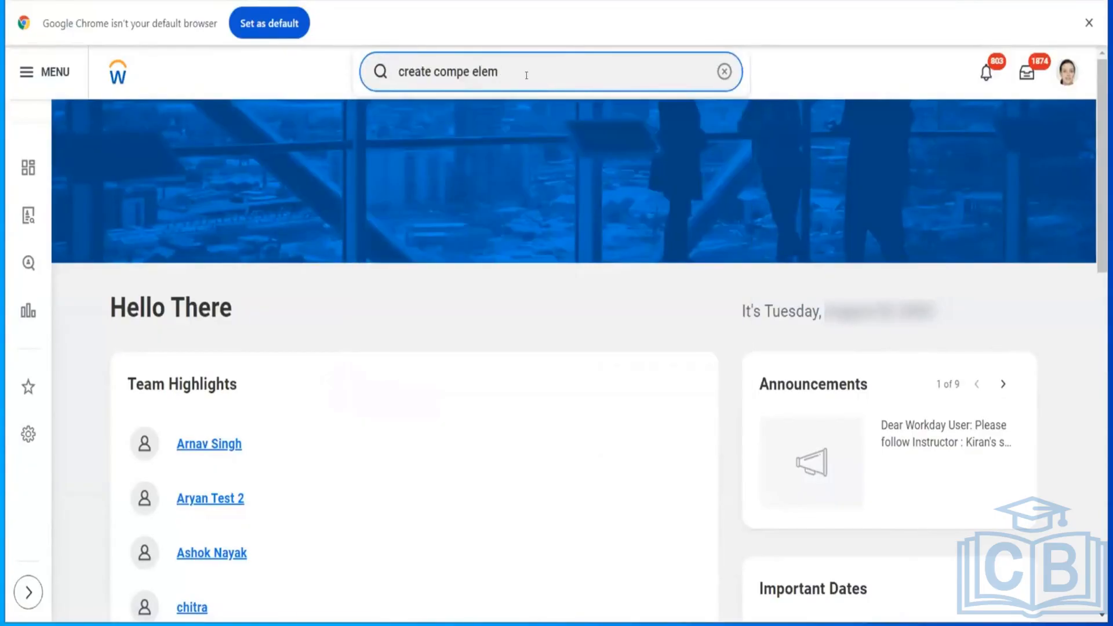
pyautogui.press('BackSpace')
pyautogui.press('BackSpace')
pyautogui.press('BackSpace')
pyautogui.press('BackSpace')
pyautogui.press('BackSpace')
pyautogui.press('BackSpace')
pyautogui.press('BackSpace')
pyautogui.press('BackSpace')
pyautogui.press('BackSpace')
pyautogui.press('BackSpace')
pyautogui.press('BackSpace')
pyautogui.press('BackSpace')
pyautogui.press('BackSpace')
pyautogui.press('BackSpace')
pyautogui.press('BackSpace')
pyautogui.press('BackSpace')
pyautogui.press('BackSpace')
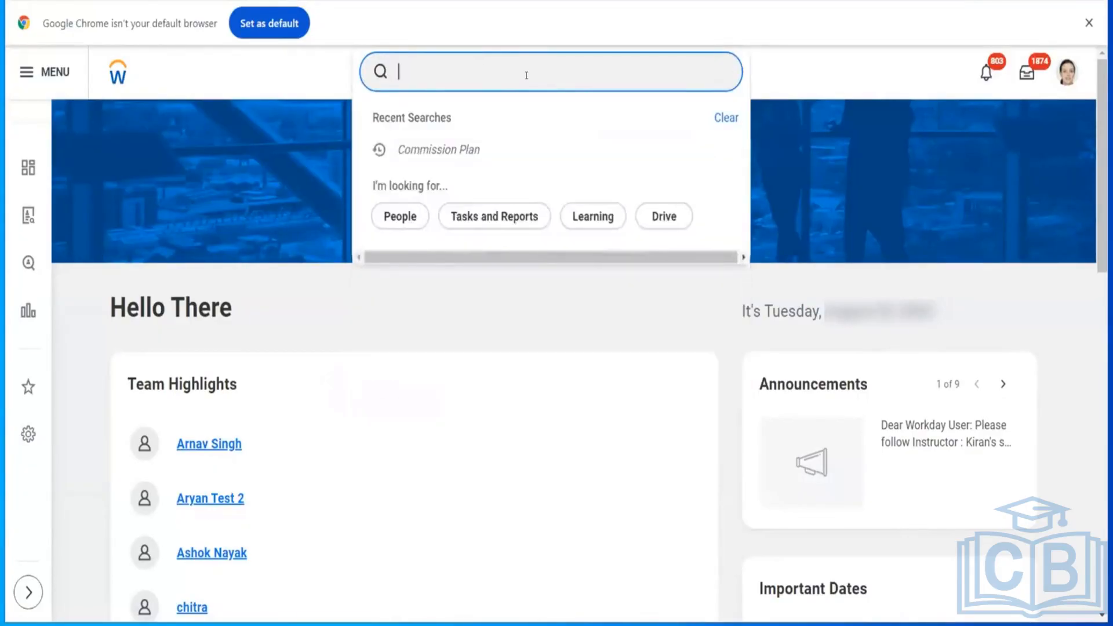
pyautogui.write('compens')
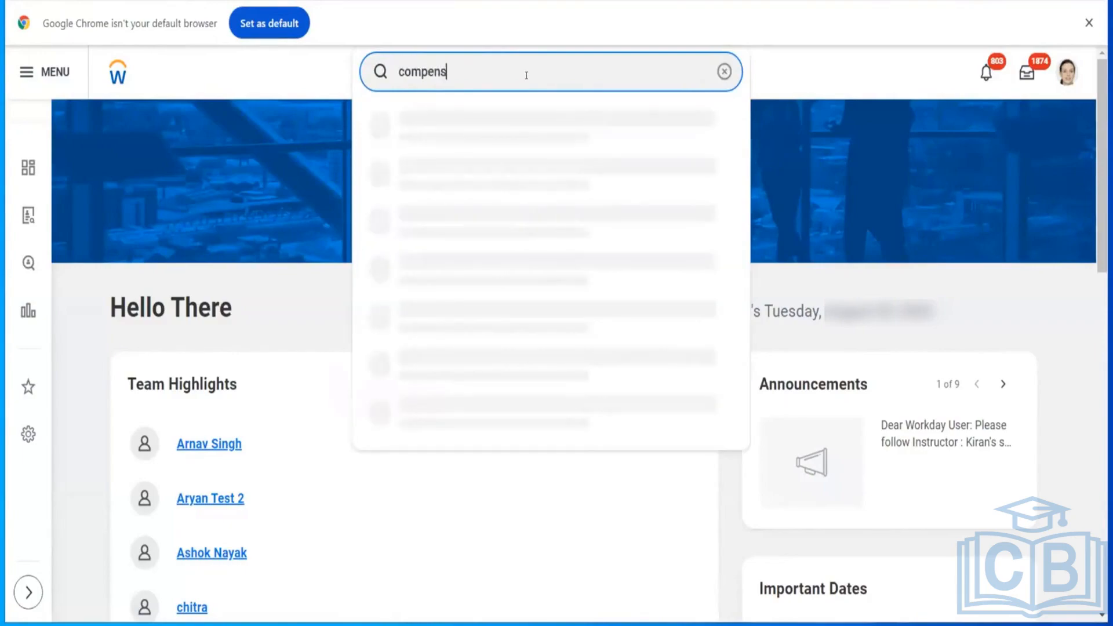
pyautogui.write('ation ele')
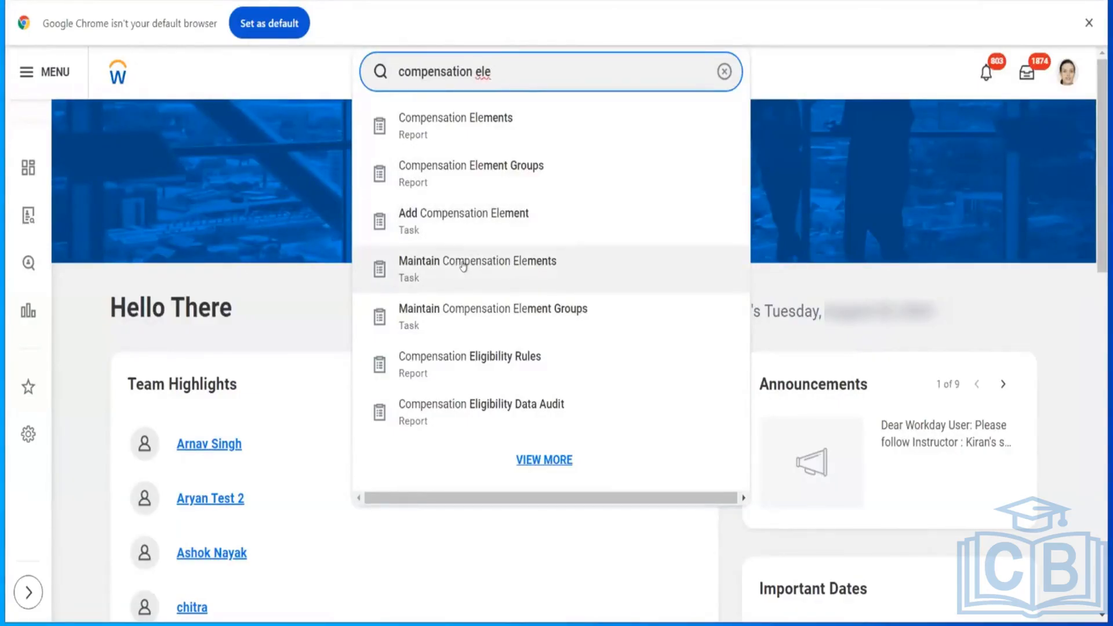
pyautogui.click(483, 275)
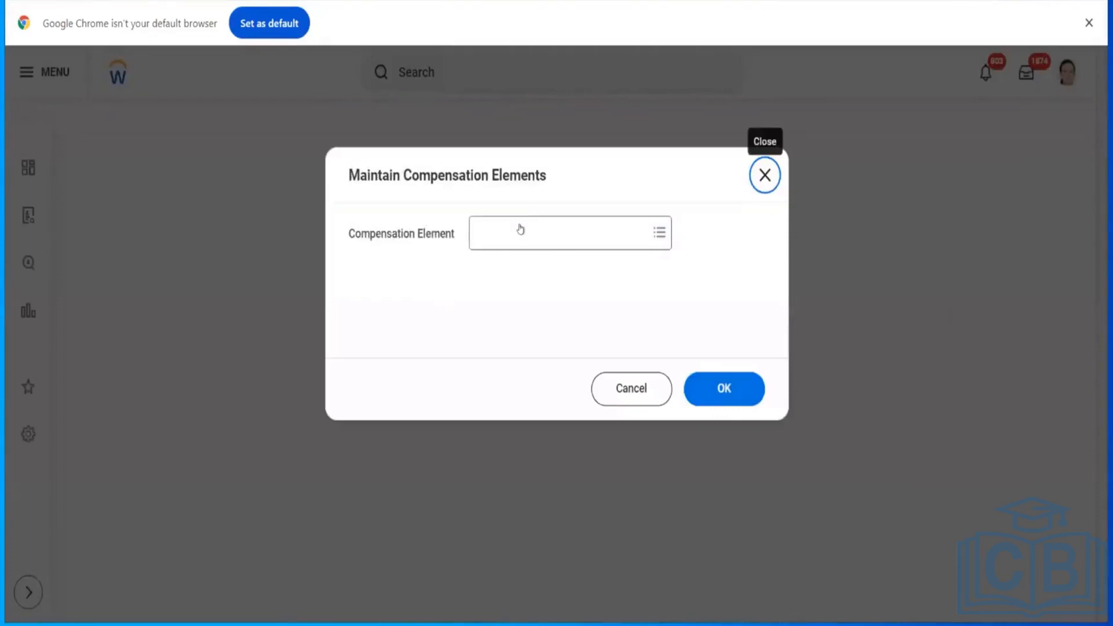
pyautogui.click(520, 229)
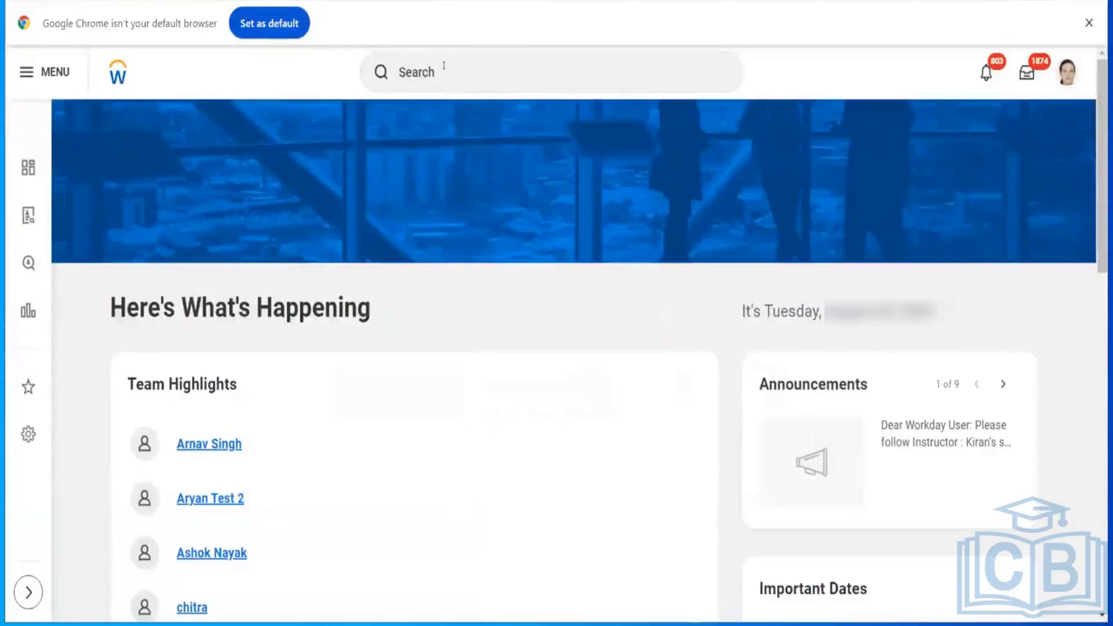
# Step: Open Maintain Compensation Elements to view its element list, then cancel the prompt
pyautogui.click(444, 66)
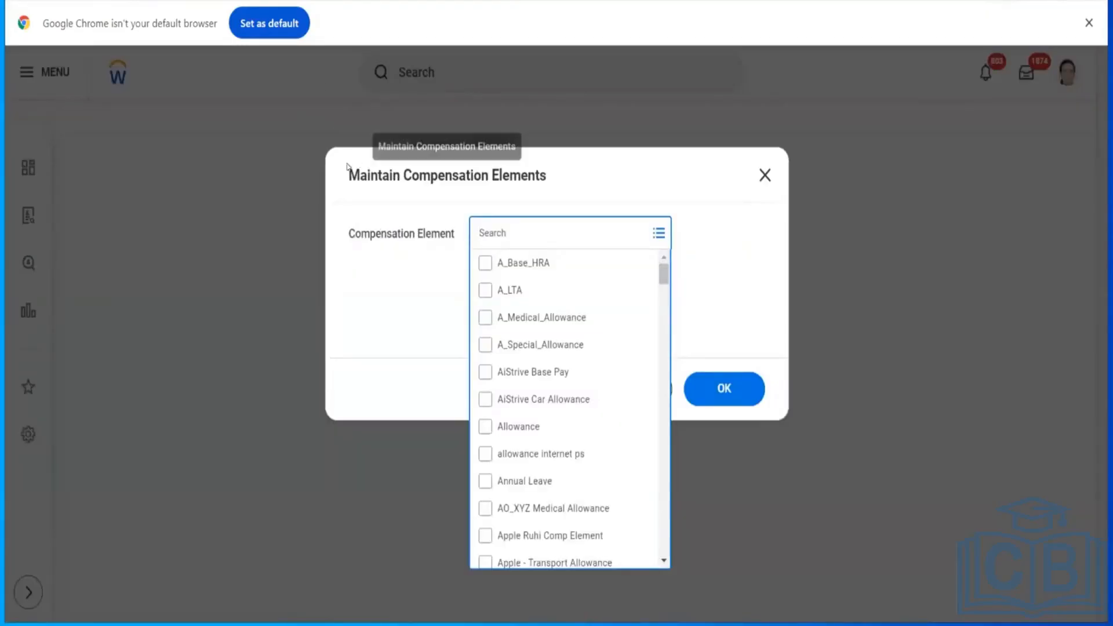
pyautogui.moveTo(348, 175); pyautogui.dragTo(565, 182)
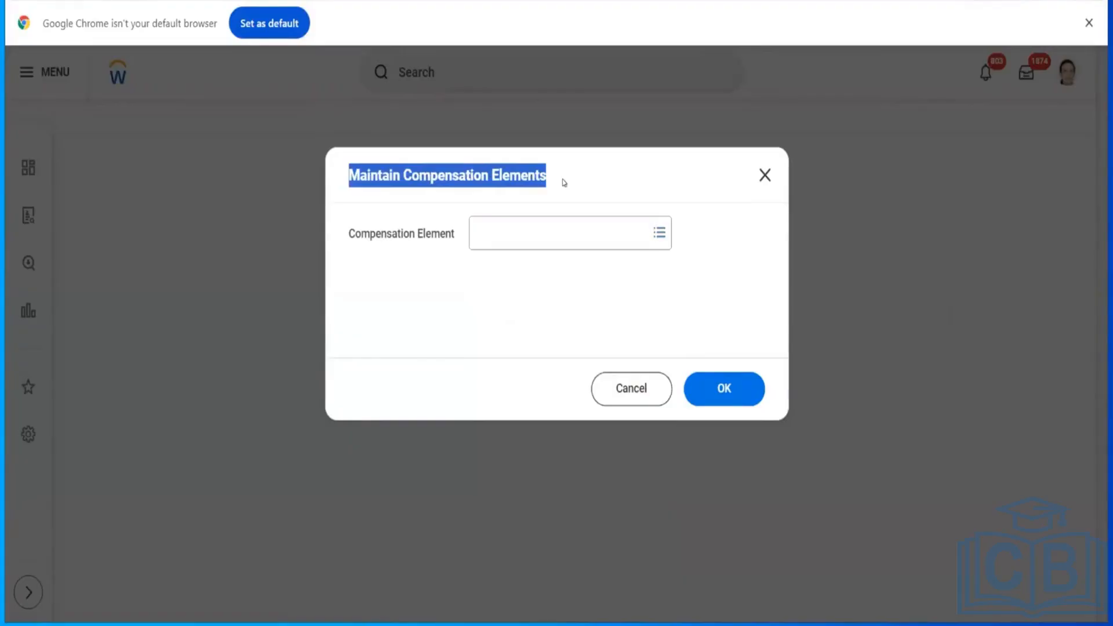
pyautogui.moveTo(564, 182); pyautogui.dragTo(347, 174)
pyautogui.click(611, 386)
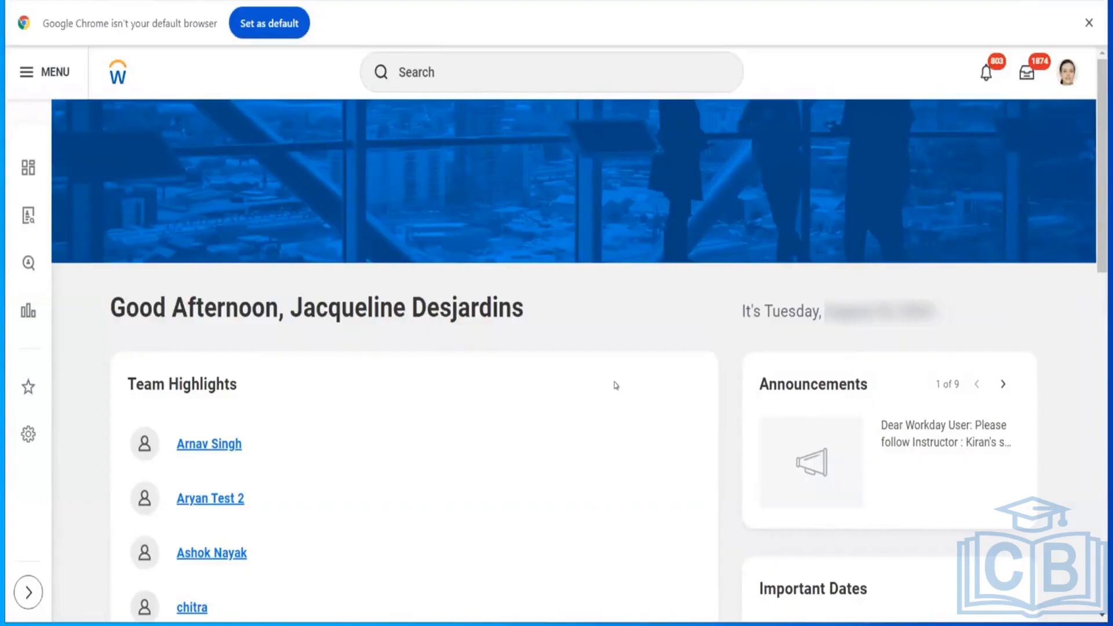
# Step: Search for compensation element, open the Compensation Elements report prompt, browse its element list, and cancel it
pyautogui.click(470, 67)
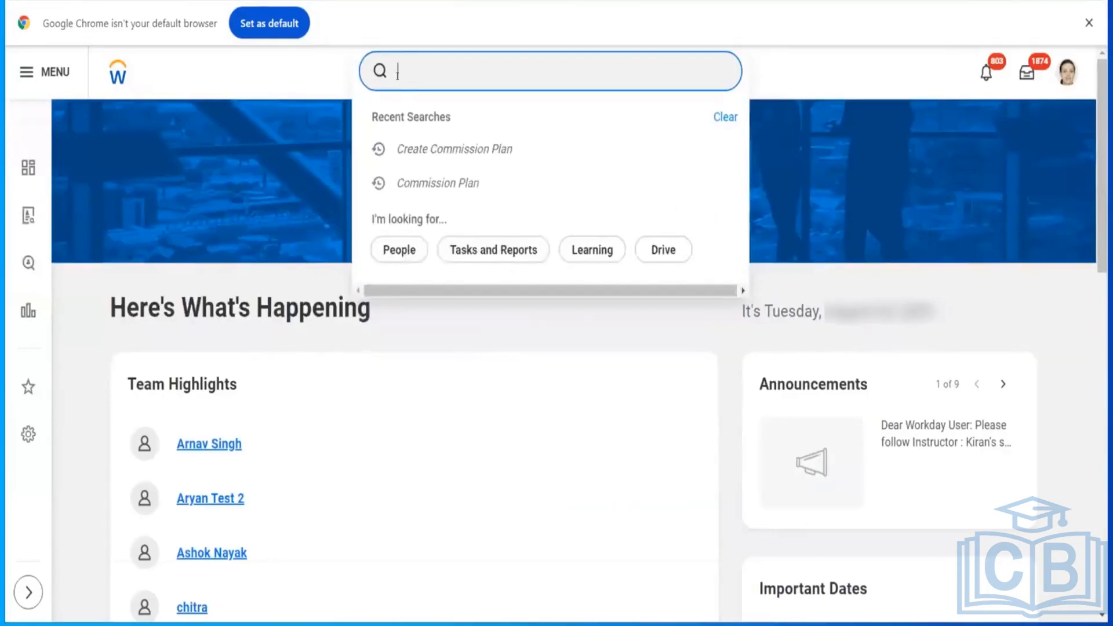
pyautogui.write('compens')
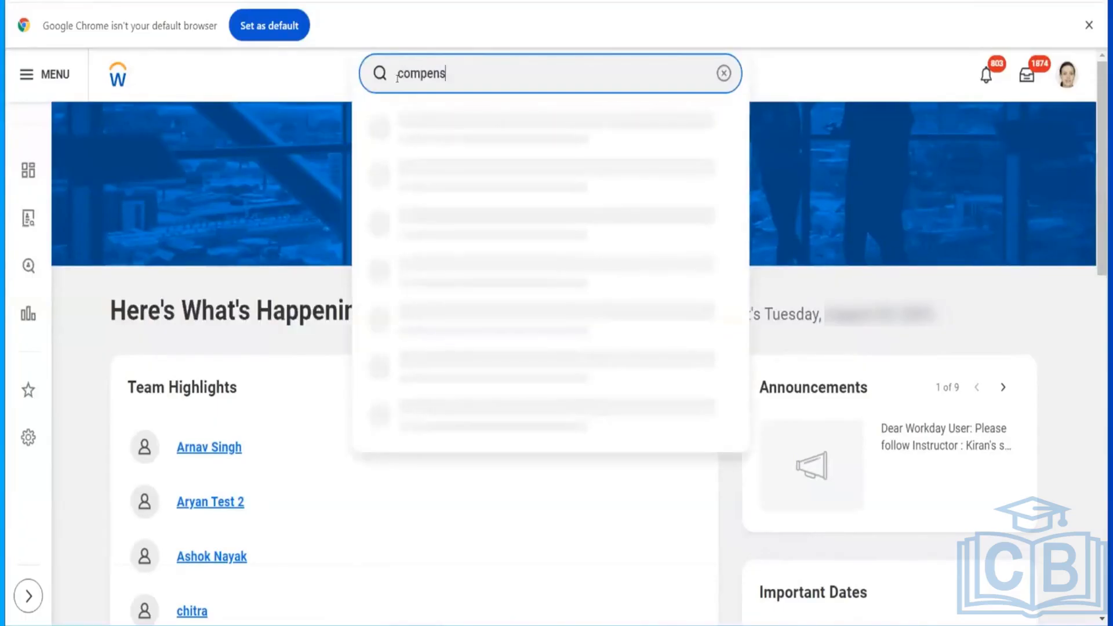
pyautogui.write('ation element')
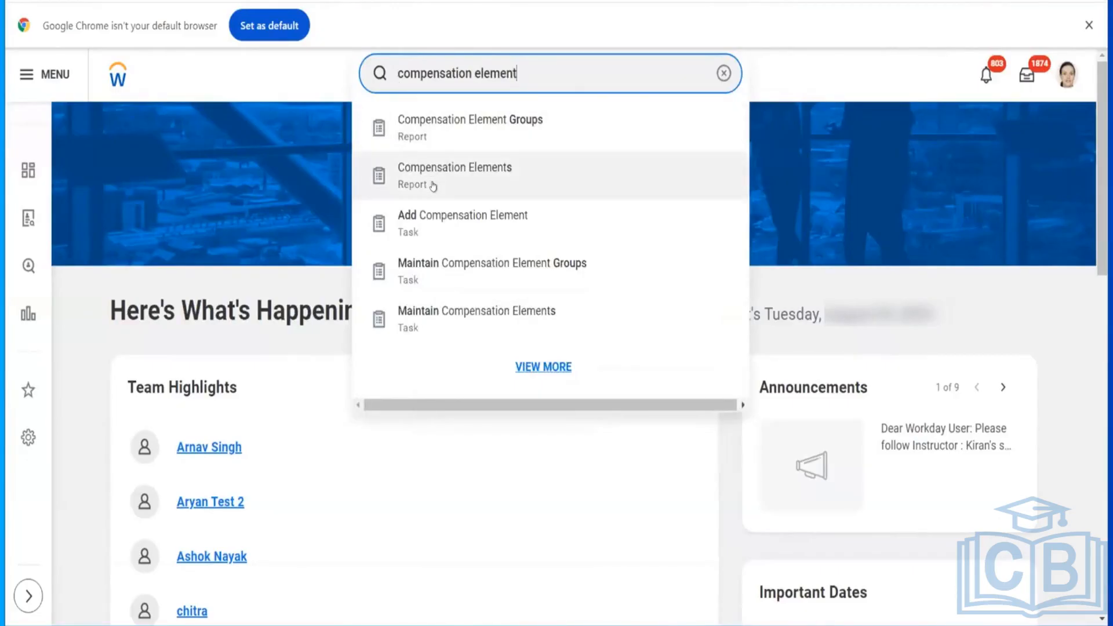
pyautogui.click(433, 185)
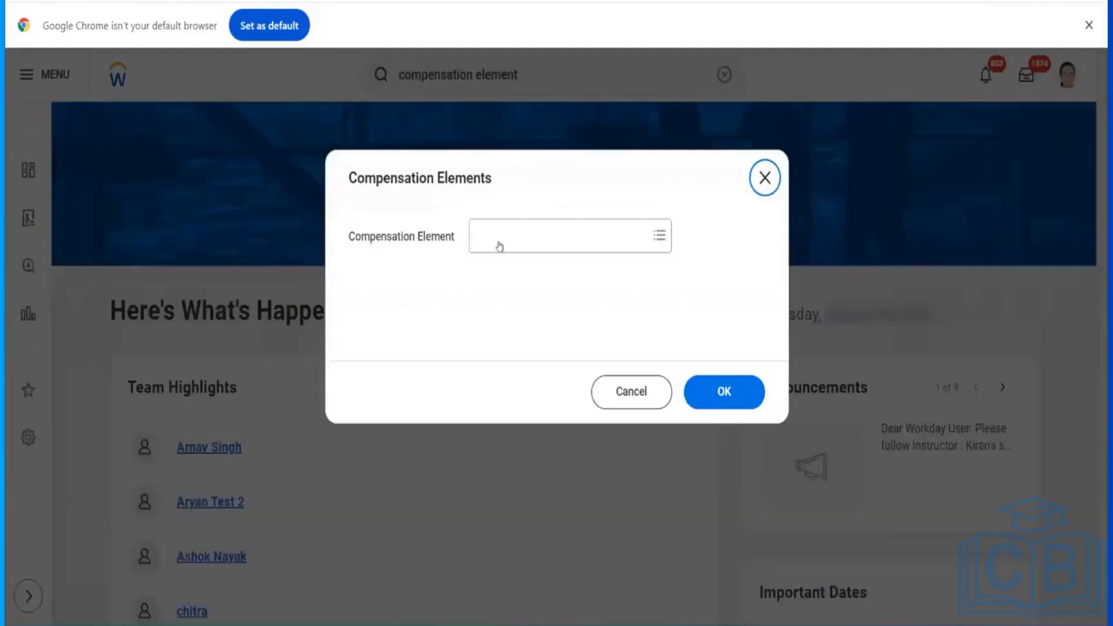
pyautogui.click(499, 245)
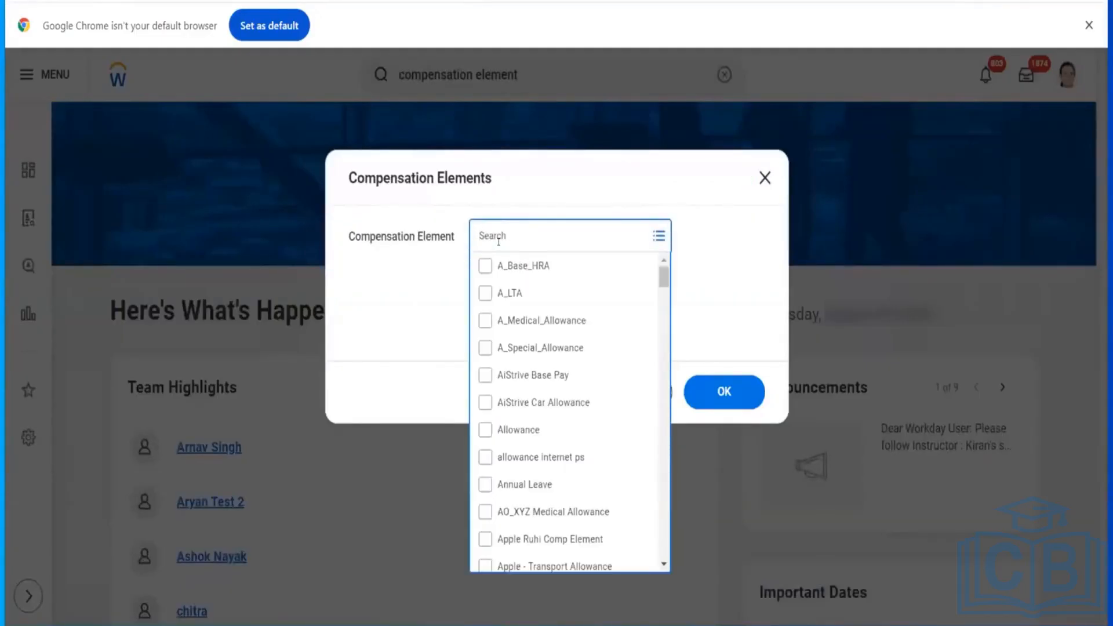
pyautogui.click(699, 341)
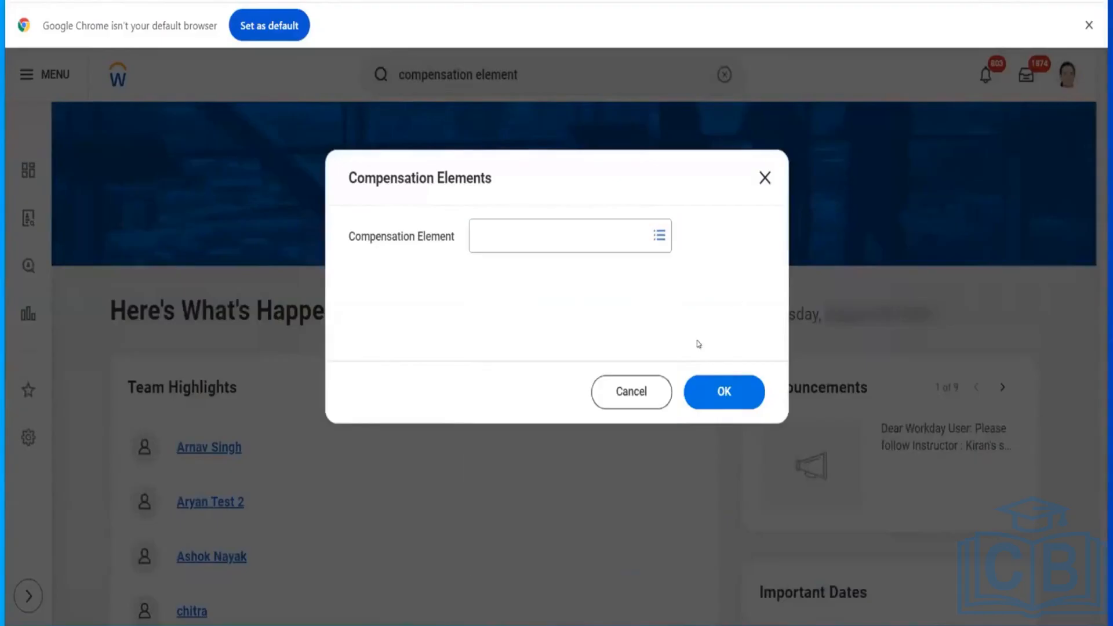
pyautogui.click(634, 399)
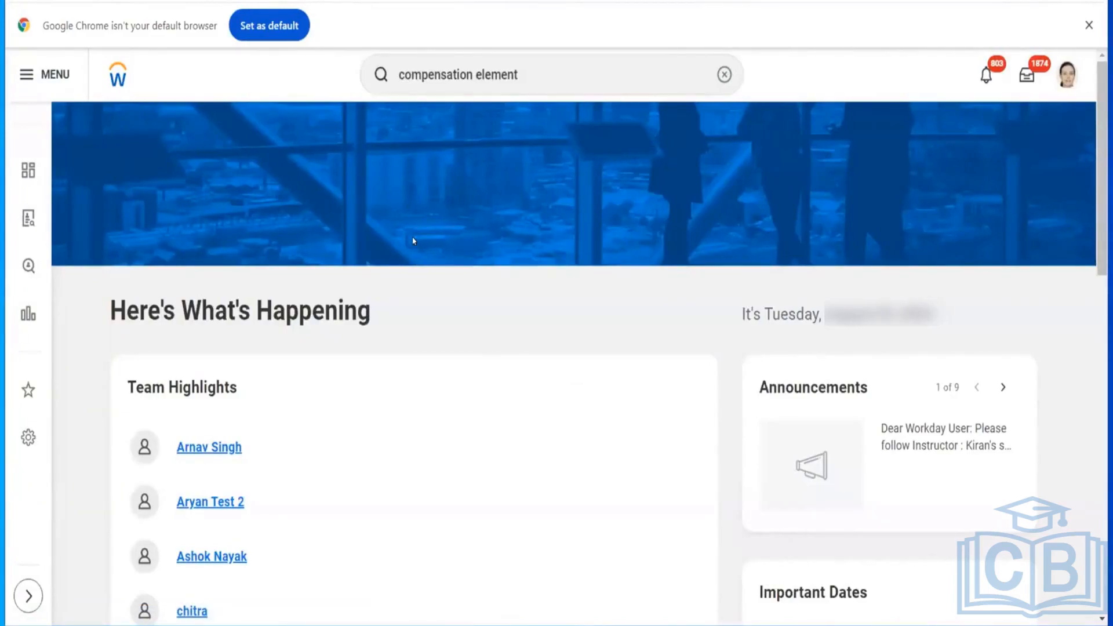
# Step: Run a full search for compensation element, filter to Tasks and Reports, and open Add Compensation Element in a new tab
pyautogui.click(546, 75)
pyautogui.press('Return')
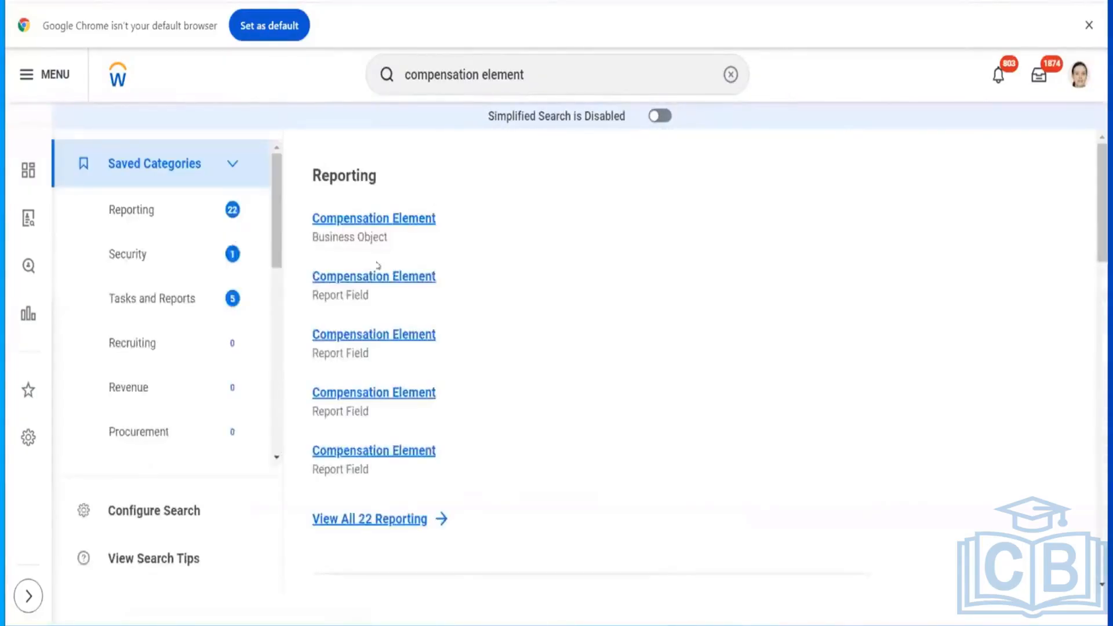
pyautogui.click(165, 307)
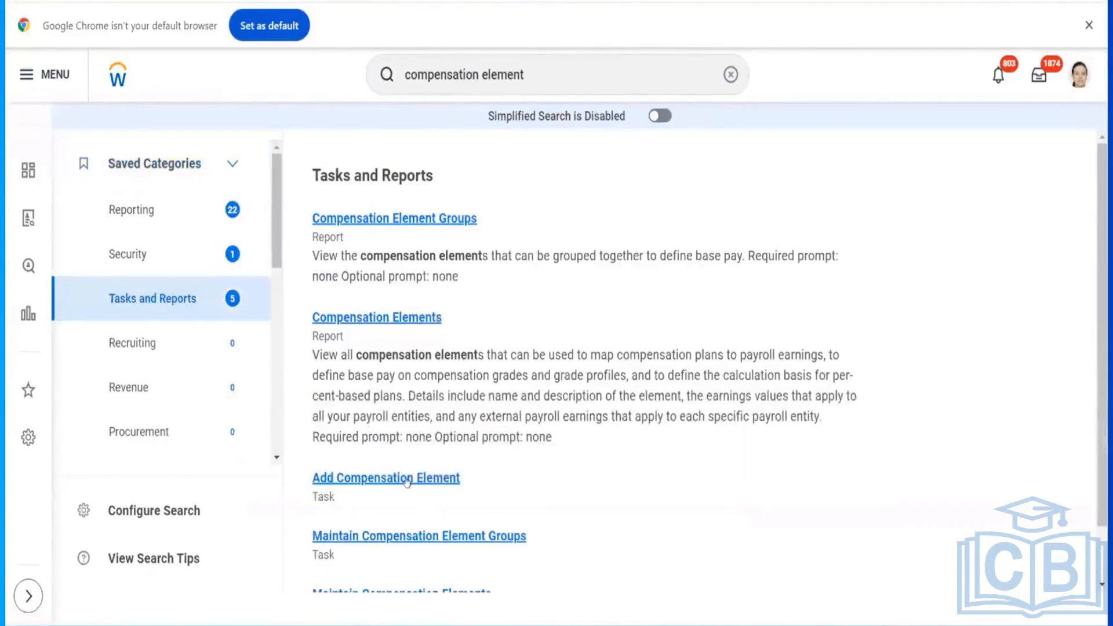
pyautogui.rightClick(407, 481)
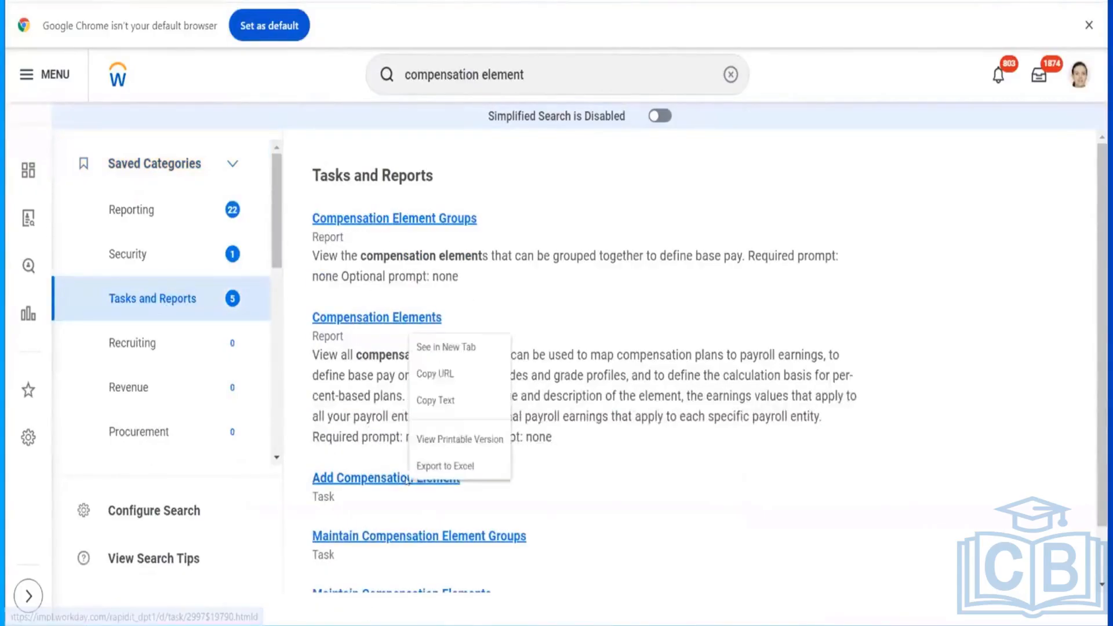
pyautogui.click(453, 347)
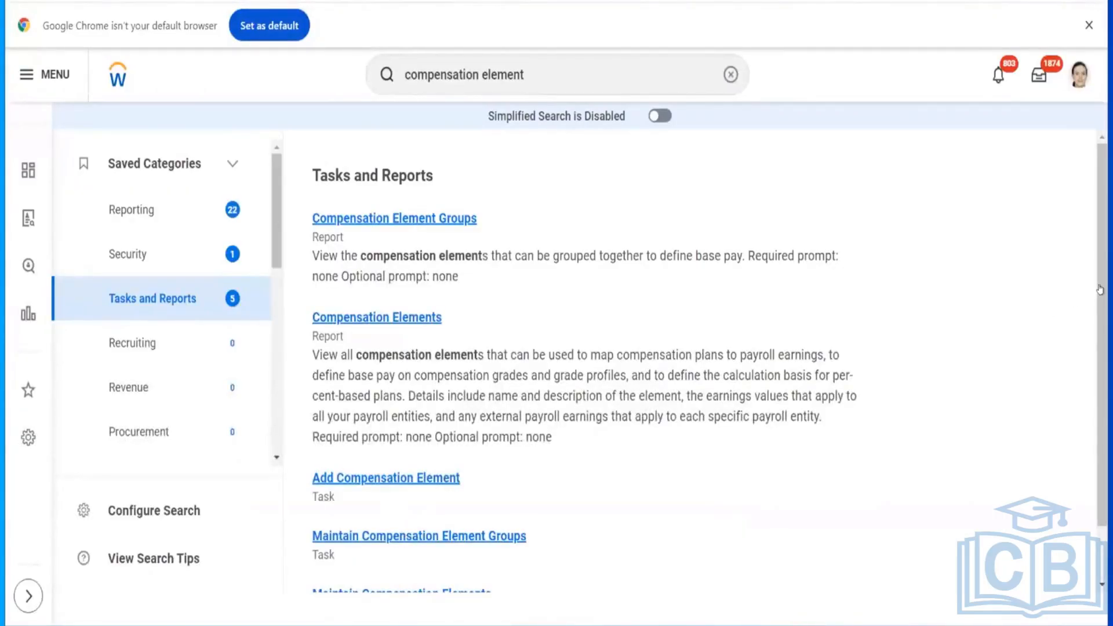
# Step: Open Maintain Compensation Elements from the results to view the element list, then switch to the Add Compensation Element tab
pyautogui.scroll(-2, 579, 359)
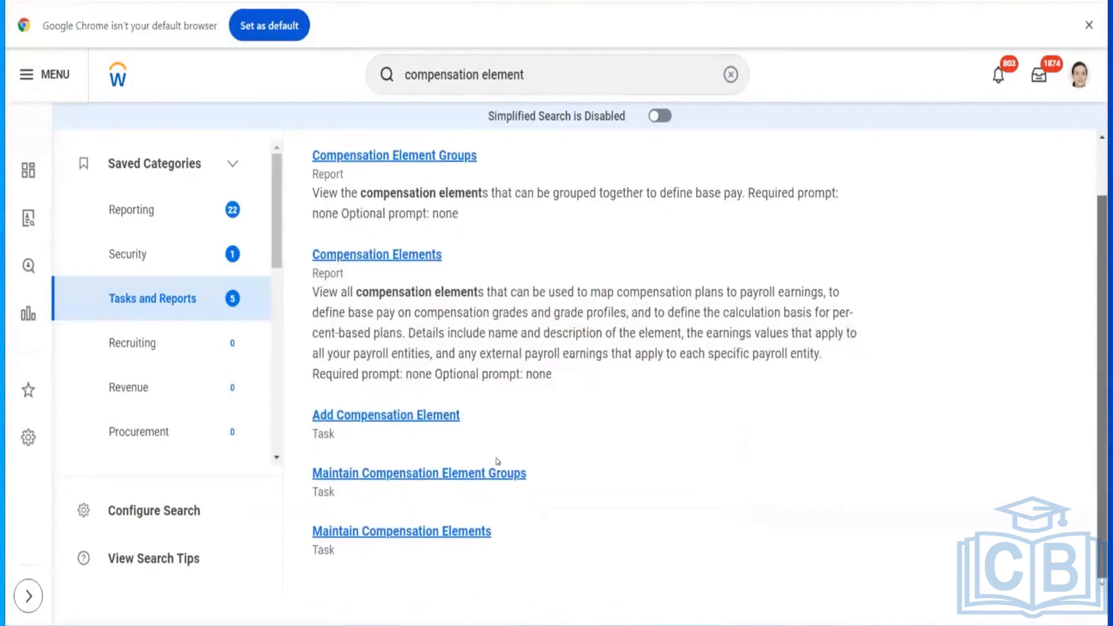
pyautogui.click(415, 538)
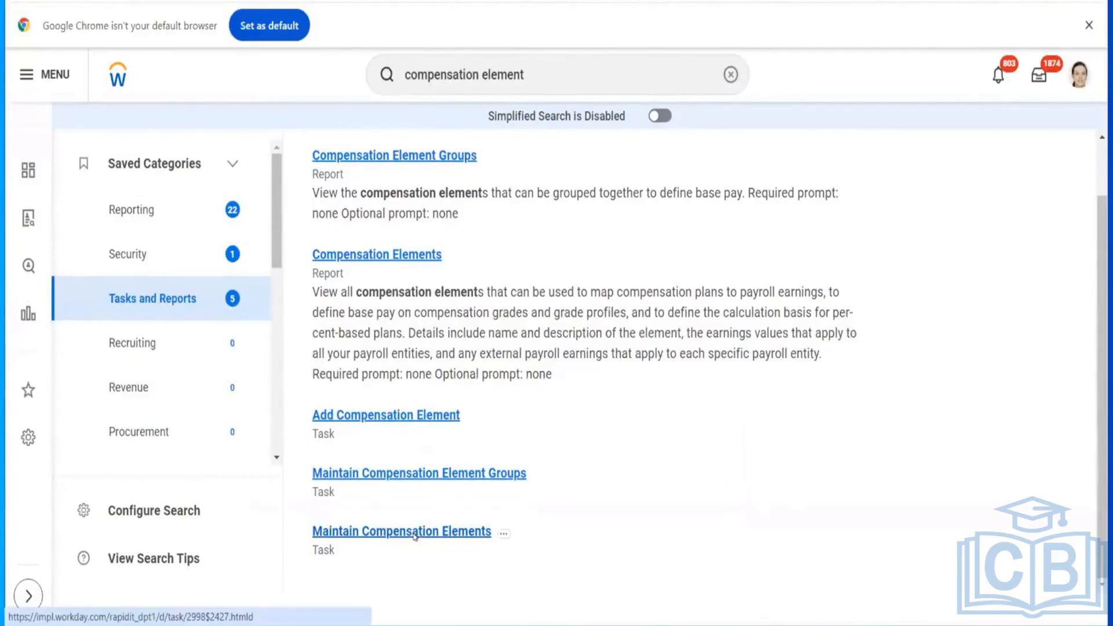
pyautogui.click(546, 241)
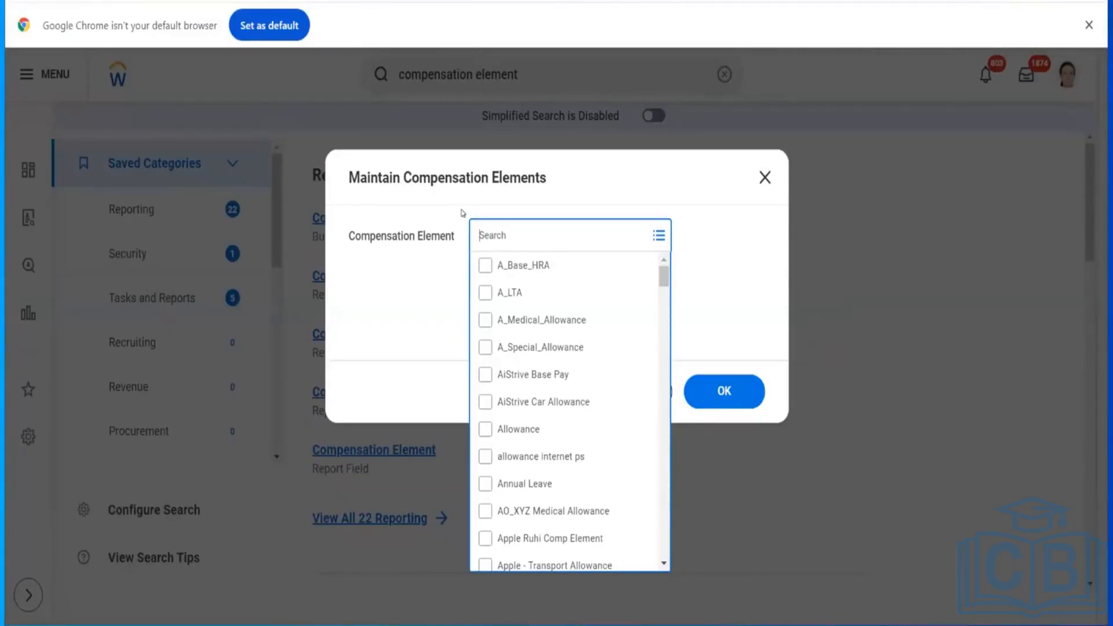
pyautogui.click(273, 1)
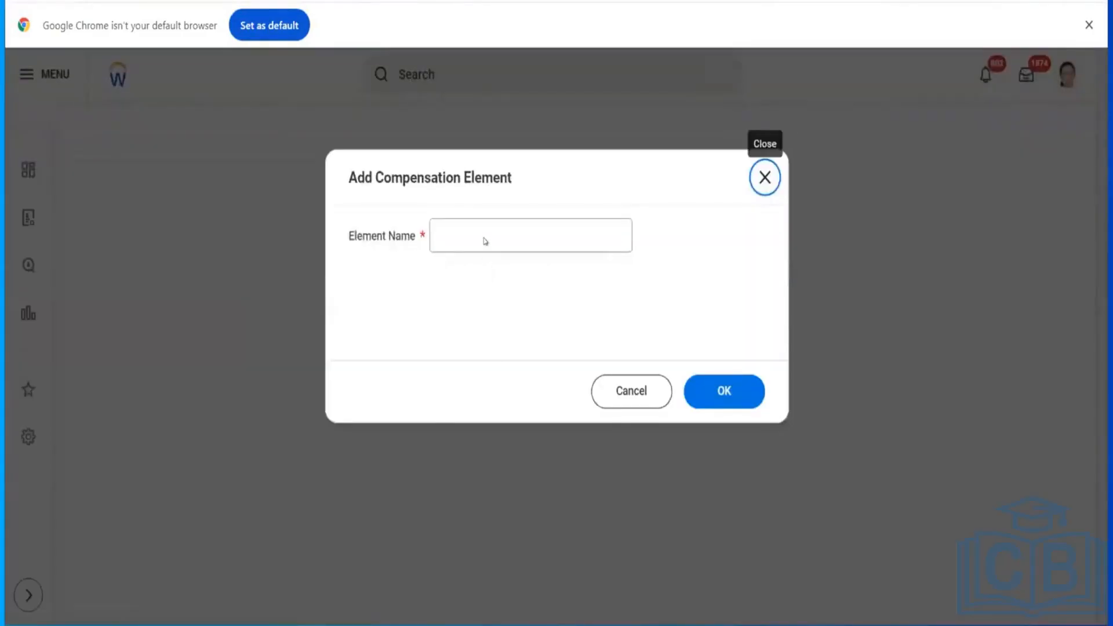
pyautogui.click(481, 233)
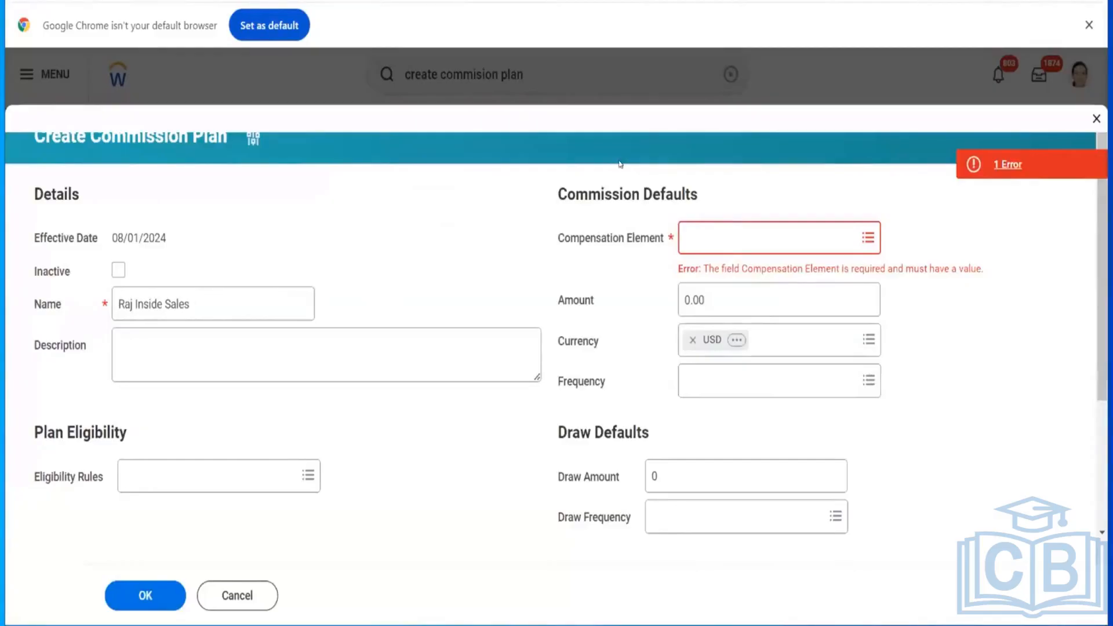
# Step: Open the commission plan's Compensation Element dropdown and review the Name field without changing anything
pyautogui.click(694, 237)
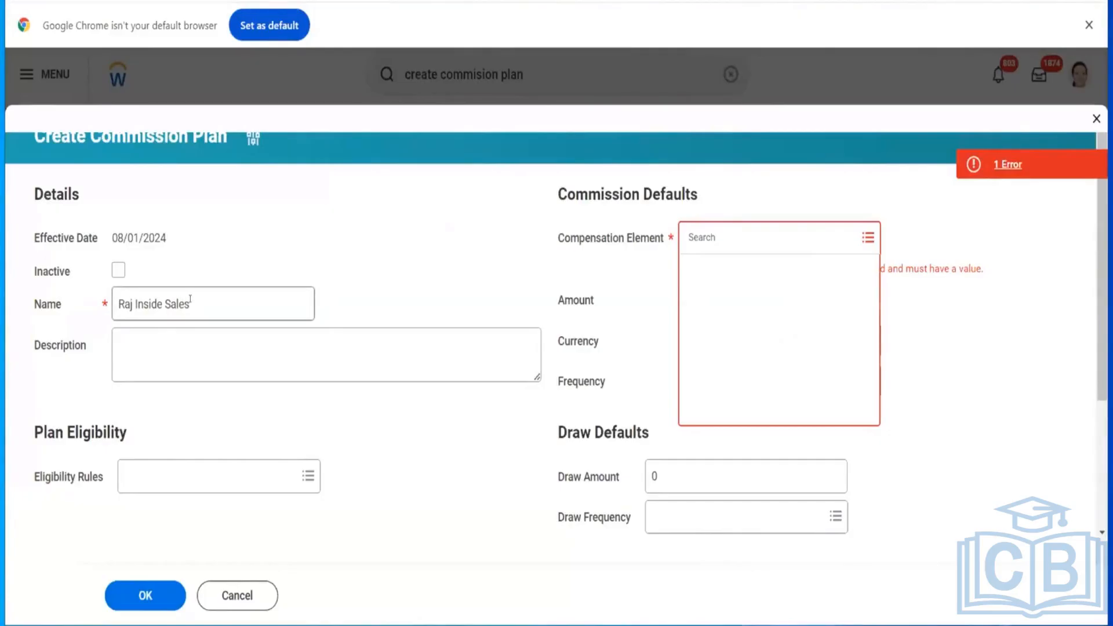
pyautogui.moveTo(190, 299); pyautogui.dragTo(110, 299)
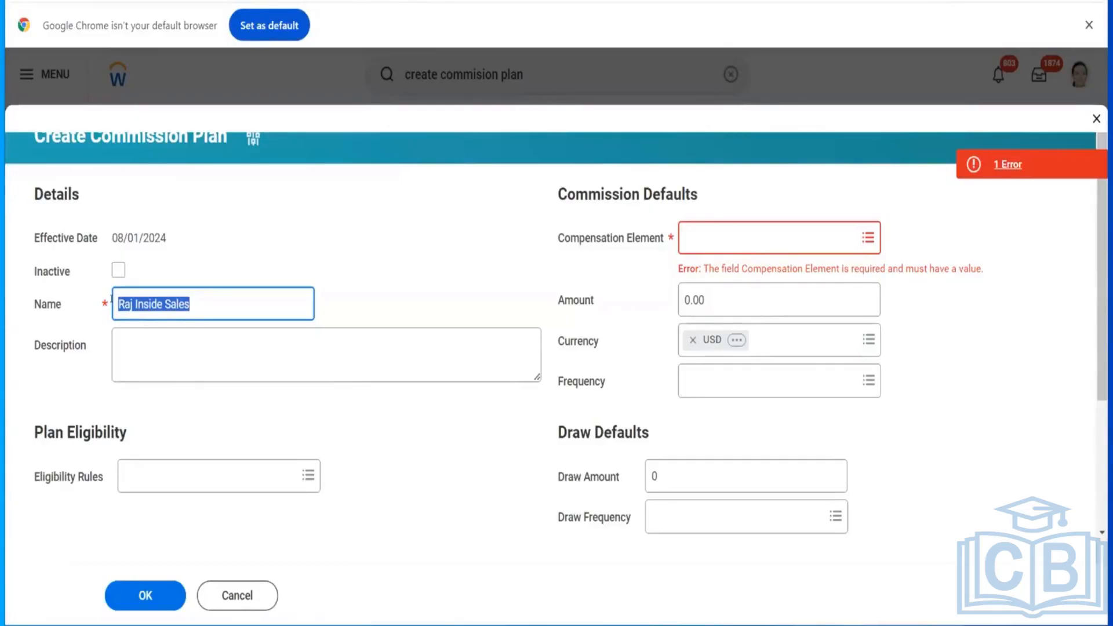
pyautogui.moveTo(33, 306); pyautogui.dragTo(62, 306)
pyautogui.click(35, 304)
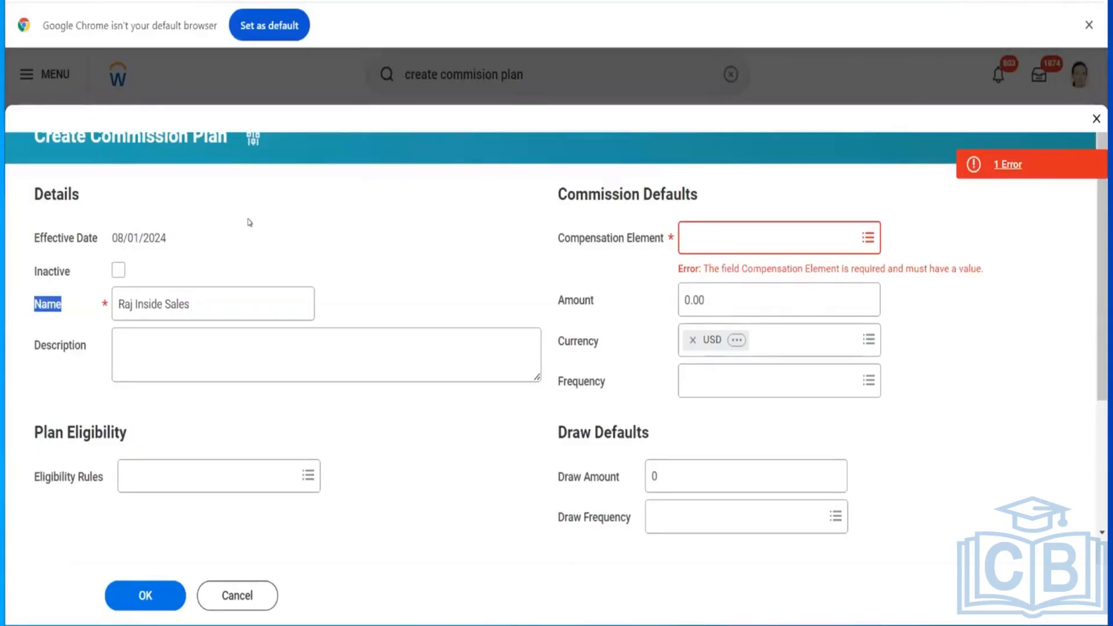
pyautogui.click(331, 233)
pyautogui.click(721, 237)
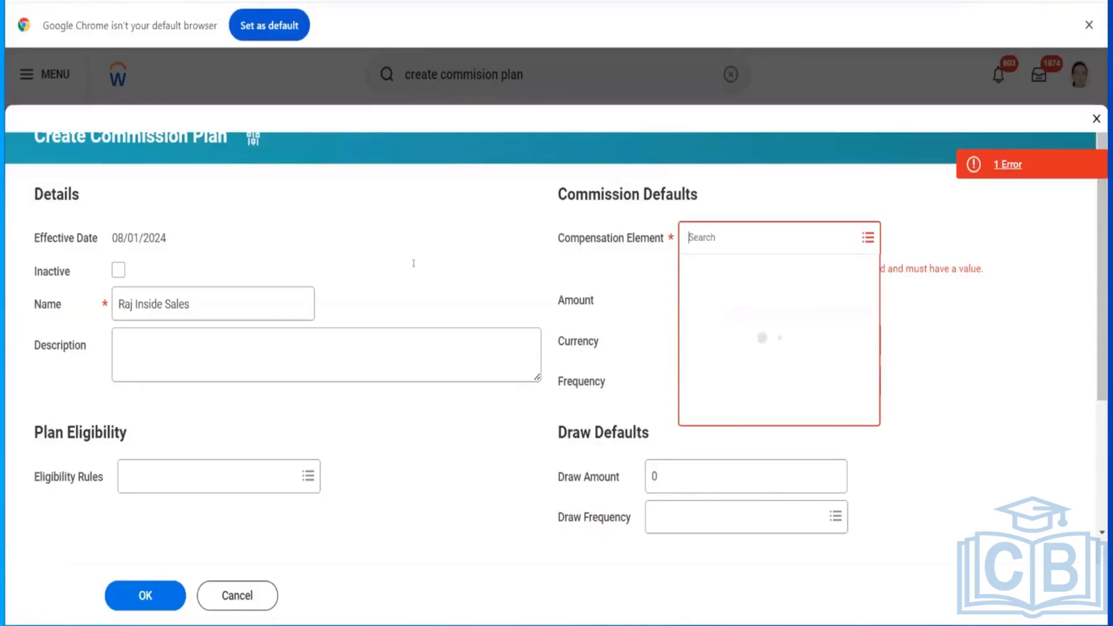
pyautogui.click(359, 262)
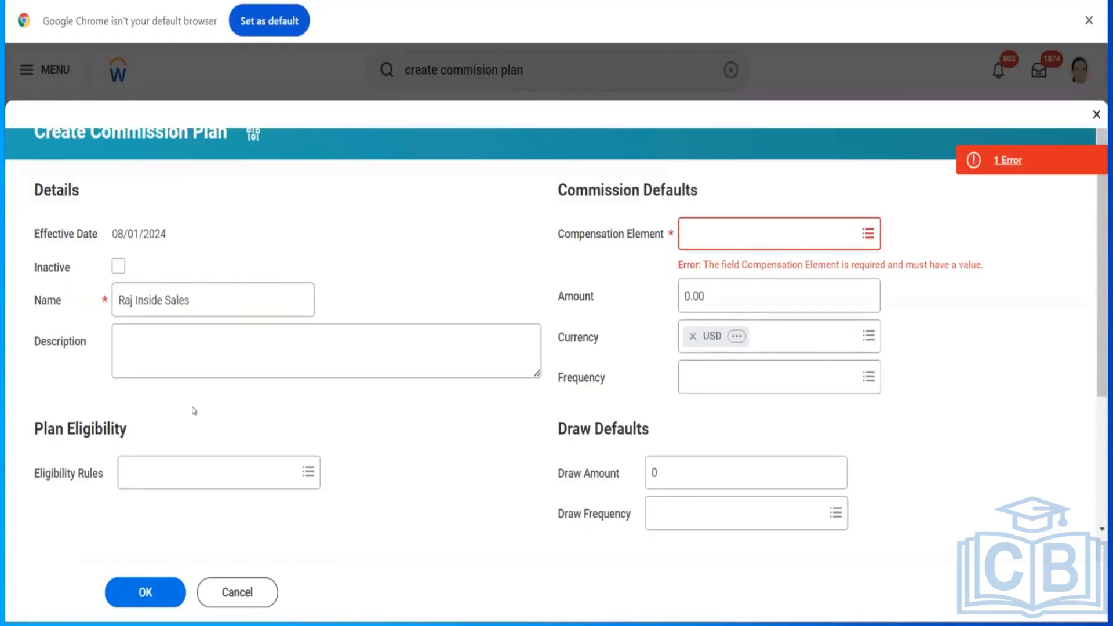
# Step: Rename the commission plan to Raj Expert - Sales
pyautogui.doubleClick(199, 302)
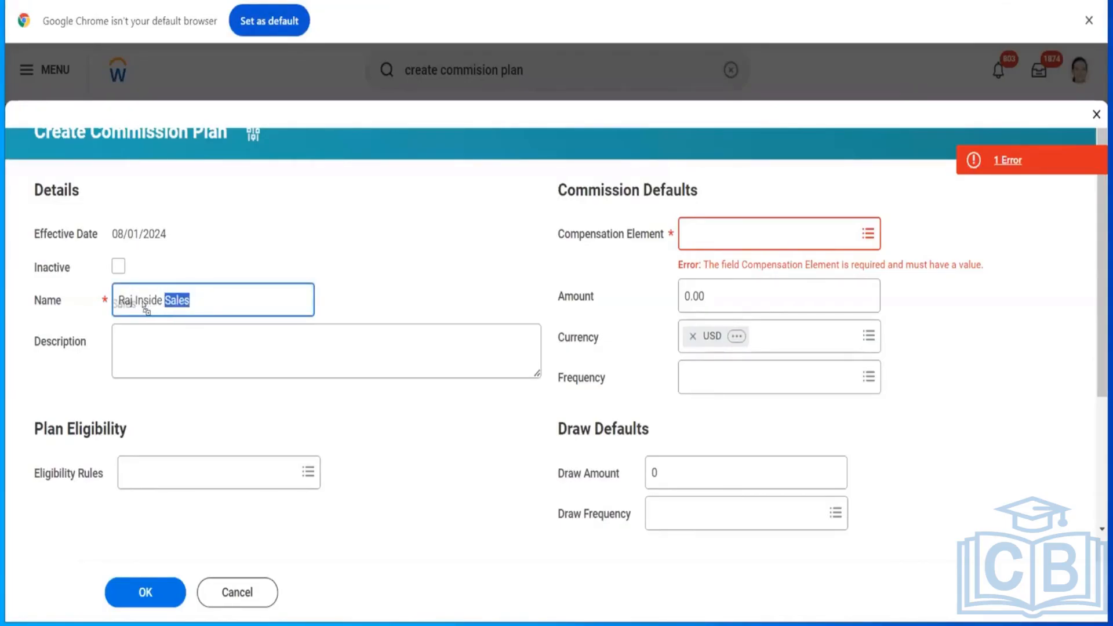
pyautogui.click(202, 300)
pyautogui.press('BackSpace')
pyautogui.press('BackSpace')
pyautogui.press('BackSpace')
pyautogui.press('BackSpace')
pyautogui.press('BackSpace')
pyautogui.press('BackSpace')
pyautogui.press('BackSpace')
pyautogui.press('BackSpace')
pyautogui.press('BackSpace')
pyautogui.press('BackSpace')
pyautogui.press('BackSpace')
pyautogui.write('Expert - Sales')
pyautogui.moveTo(193, 292); pyautogui.dragTo(172, 292)
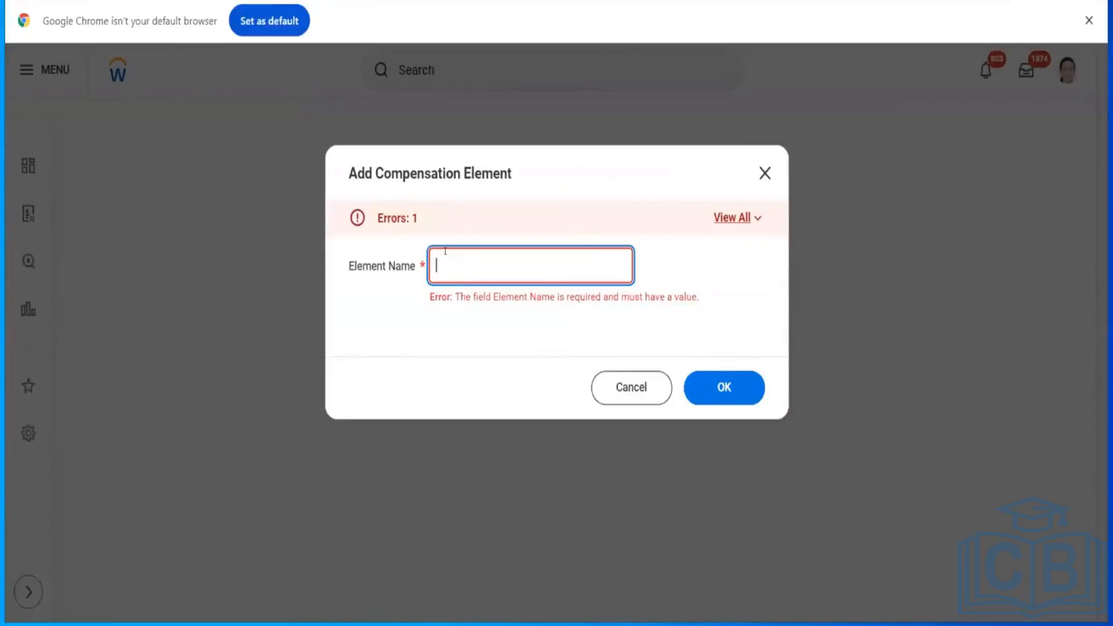
# Step: Try adding a compensation element named Raj Test, opening its Payroll Earning options, then cancel the task
pyautogui.write('Raj Test')
pyautogui.click(722, 390)
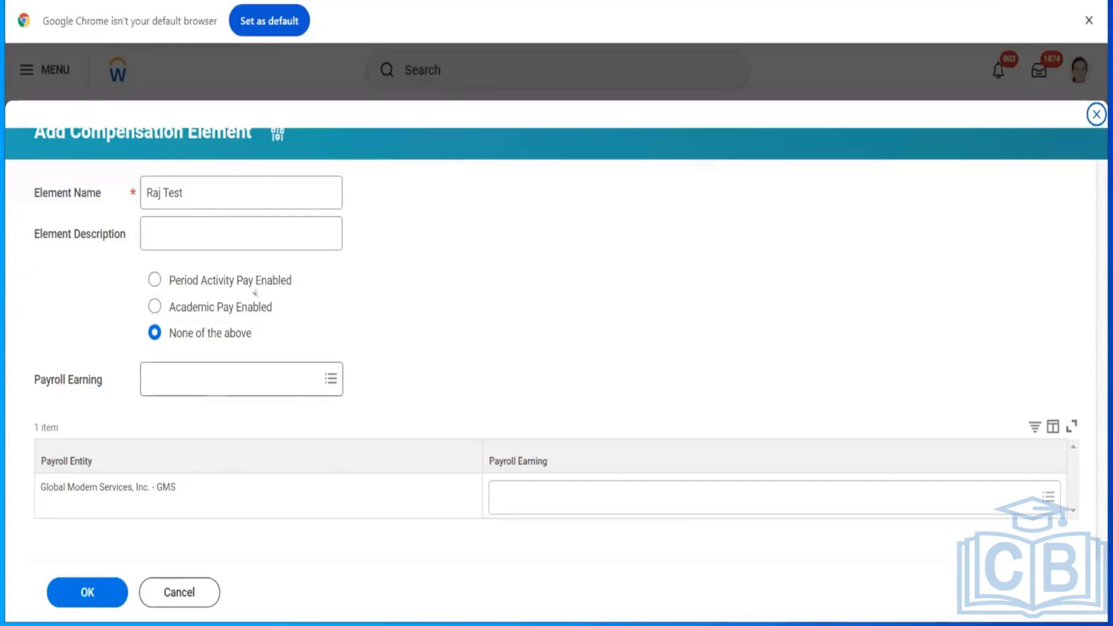
pyautogui.click(191, 235)
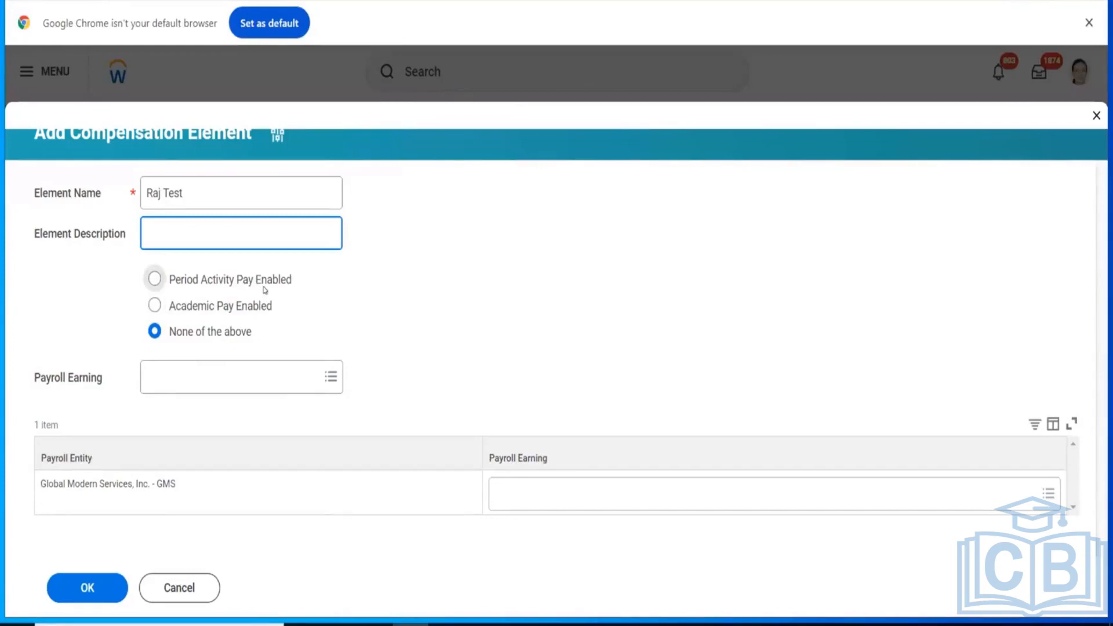
pyautogui.click(255, 379)
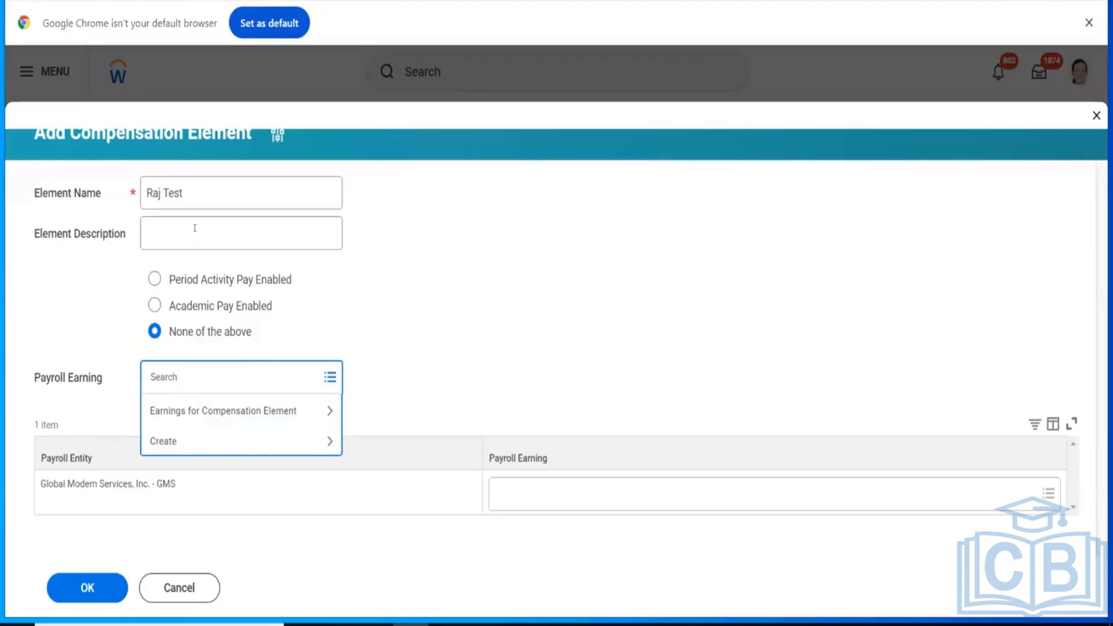
pyautogui.click(479, 389)
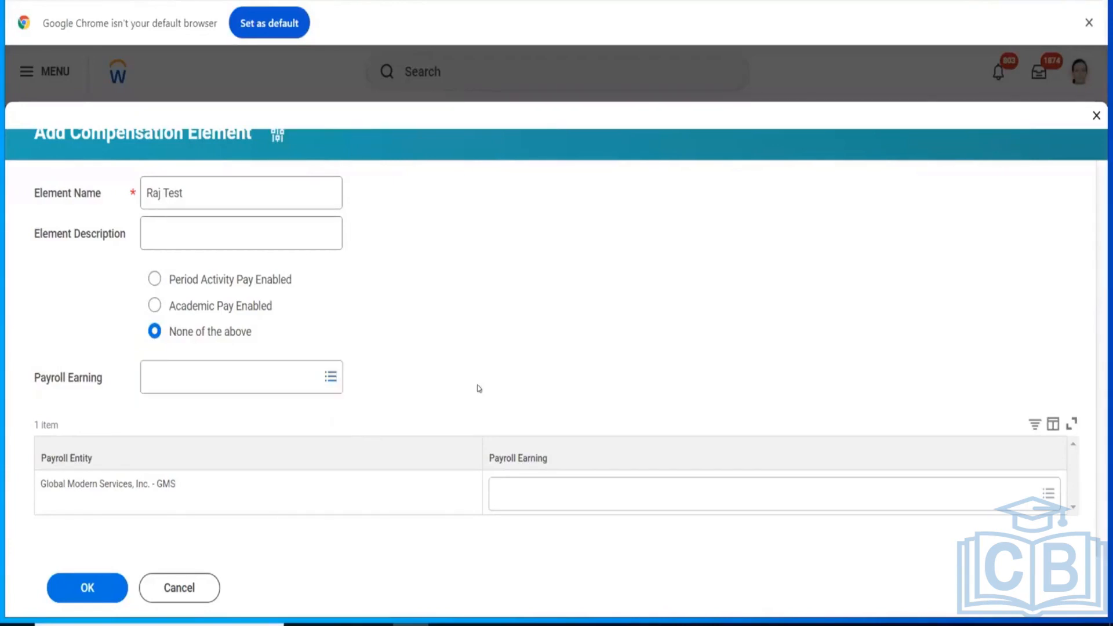
pyautogui.click(195, 586)
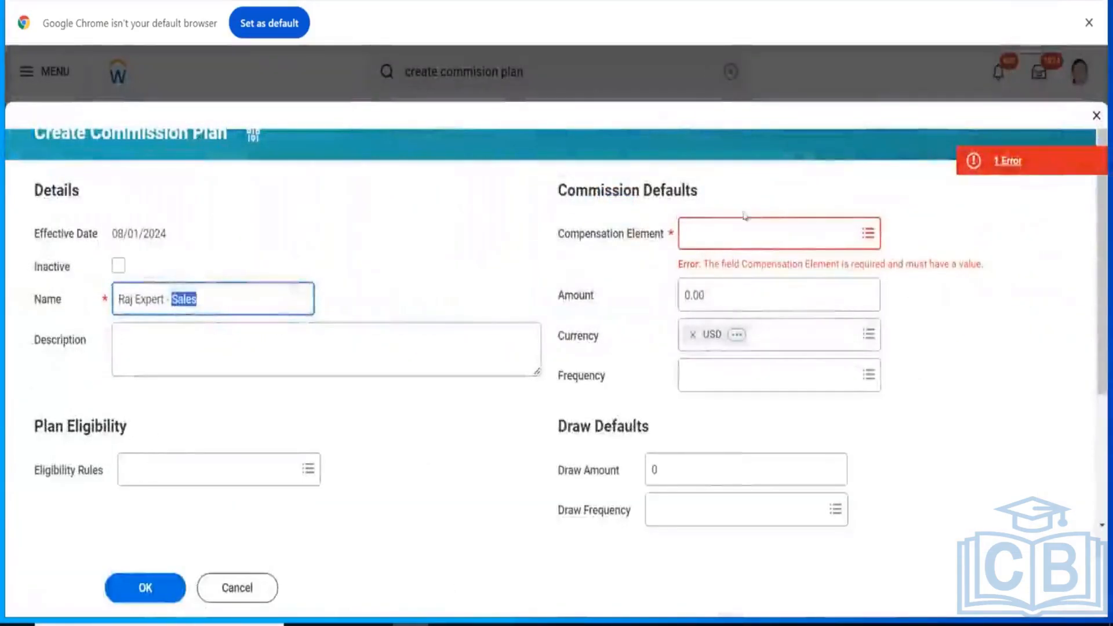
# Step: Set the commission plan's compensation element to Commission
pyautogui.click(737, 235)
pyautogui.write('co')
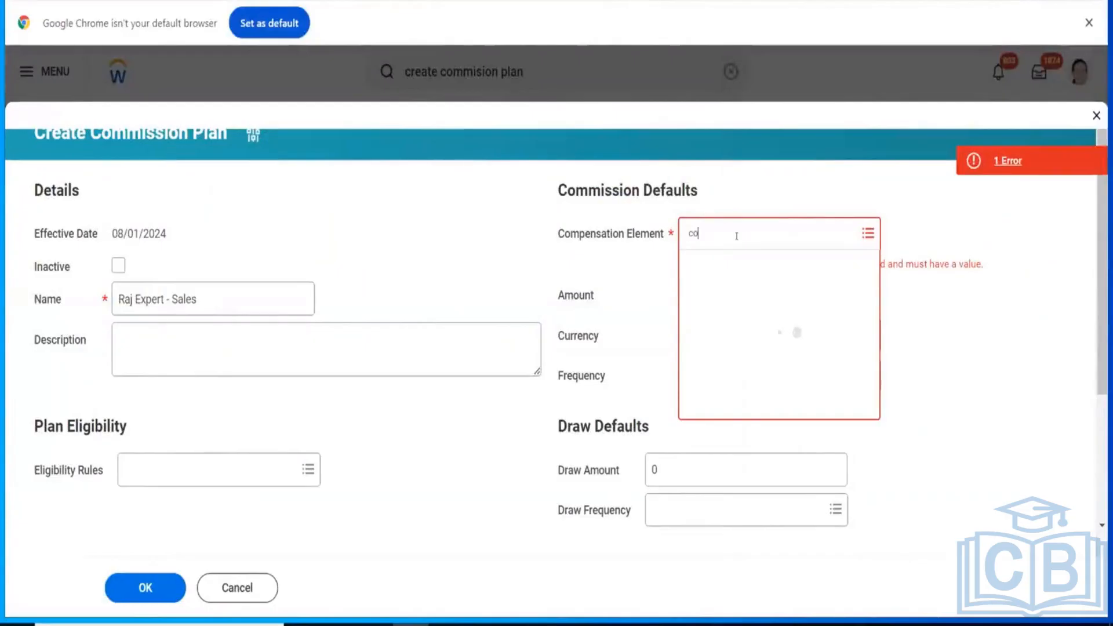
pyautogui.write('mmiss')
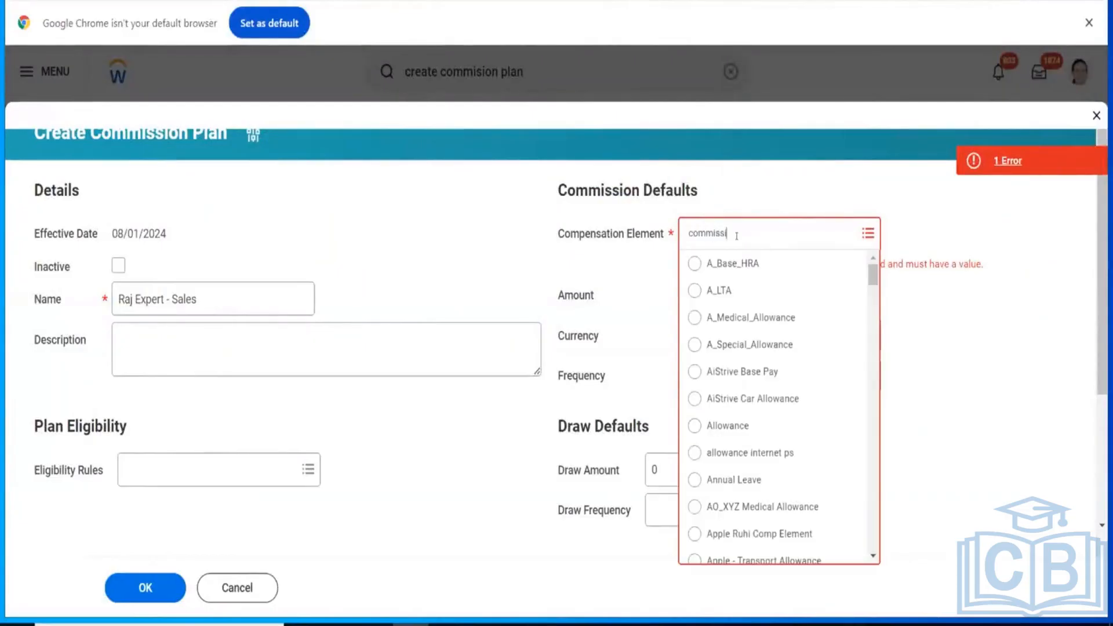
pyautogui.write('ion')
pyautogui.press('Return')
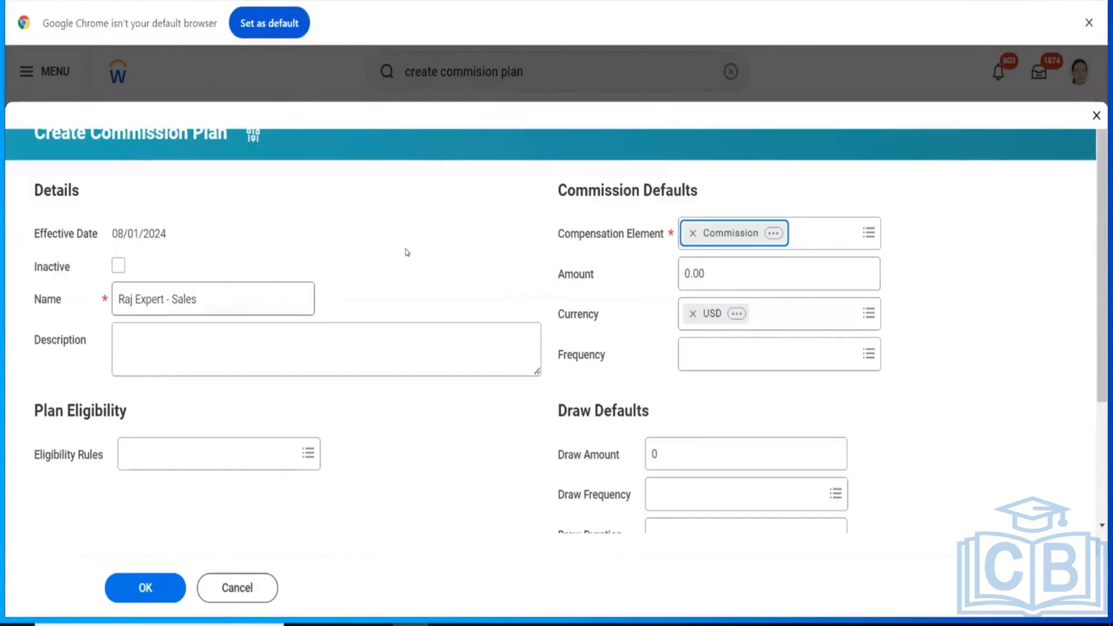
# Step: Set the commission default amount to 10,000 and the frequency to Annual
pyautogui.click(718, 278)
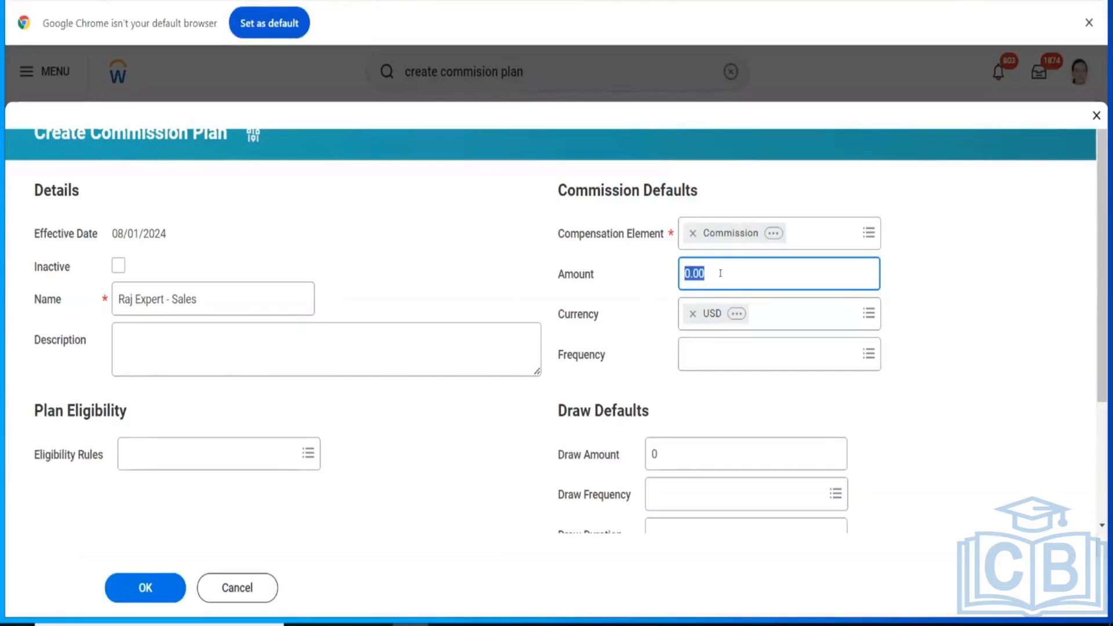
pyautogui.write('10000')
pyautogui.click(715, 364)
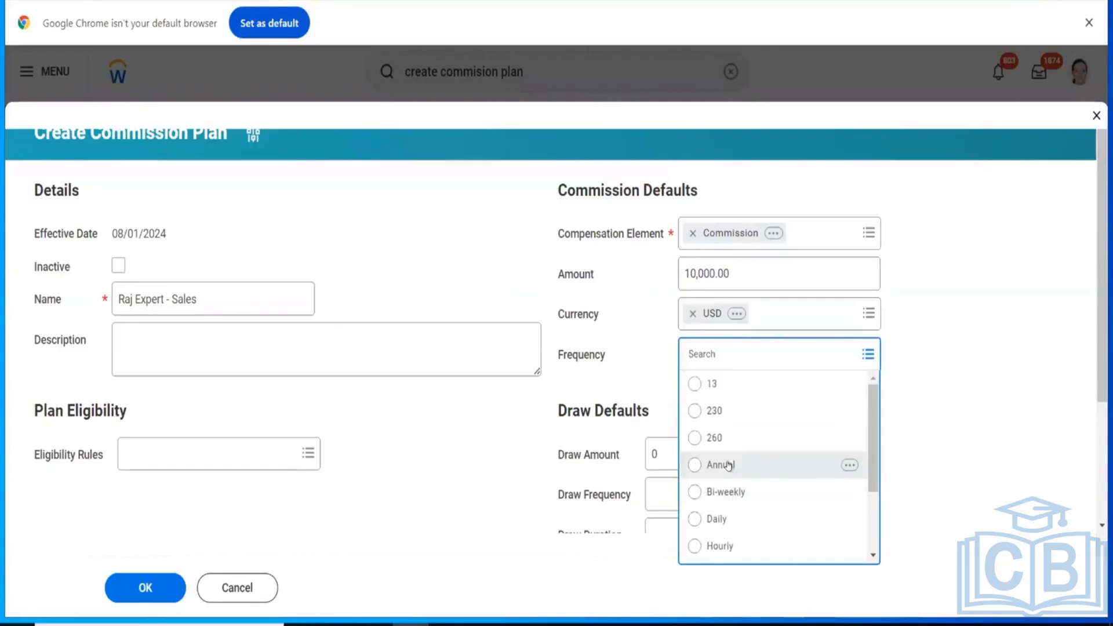
pyautogui.click(727, 463)
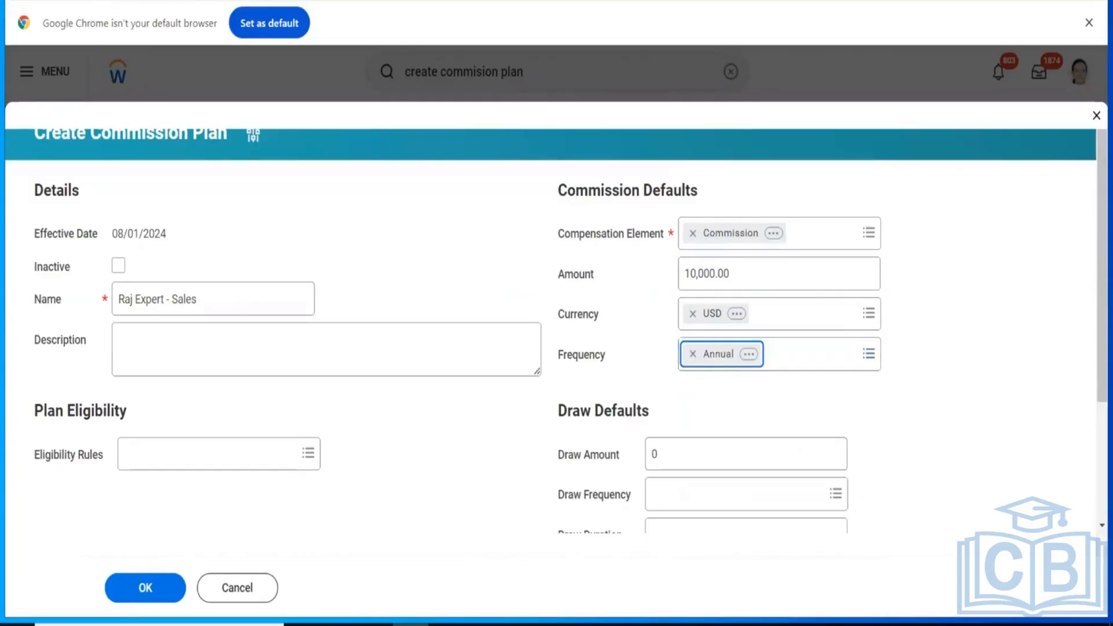
# Step: Set the draw default amount to 2000 and the draw frequency to Monthly
pyautogui.moveTo(1108, 331); pyautogui.dragTo(1104, 331)
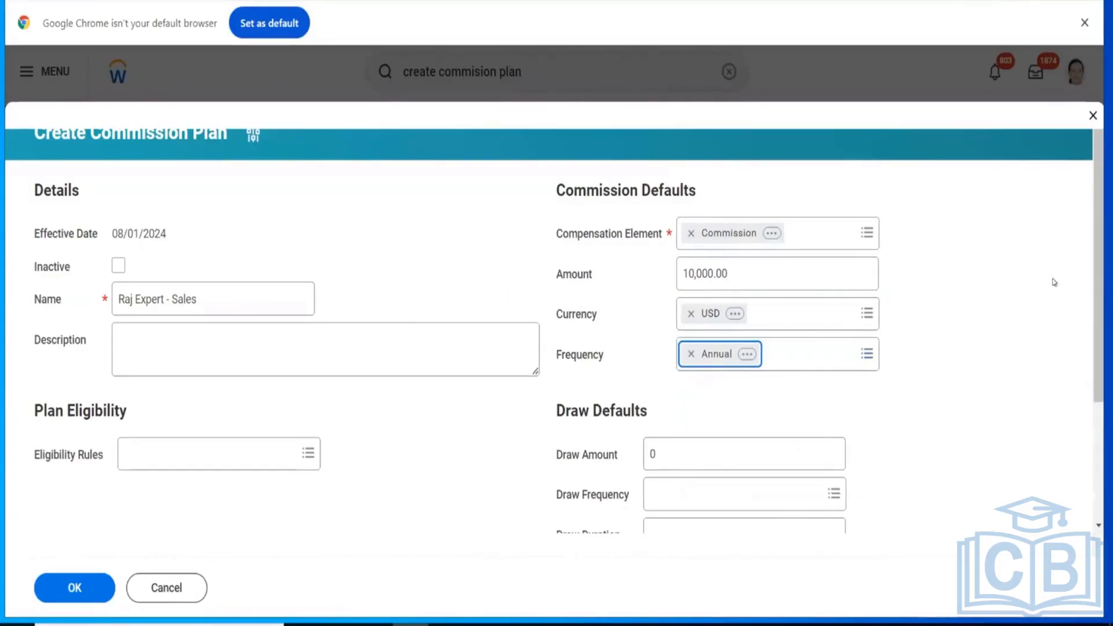
pyautogui.moveTo(1093, 273); pyautogui.dragTo(1098, 316)
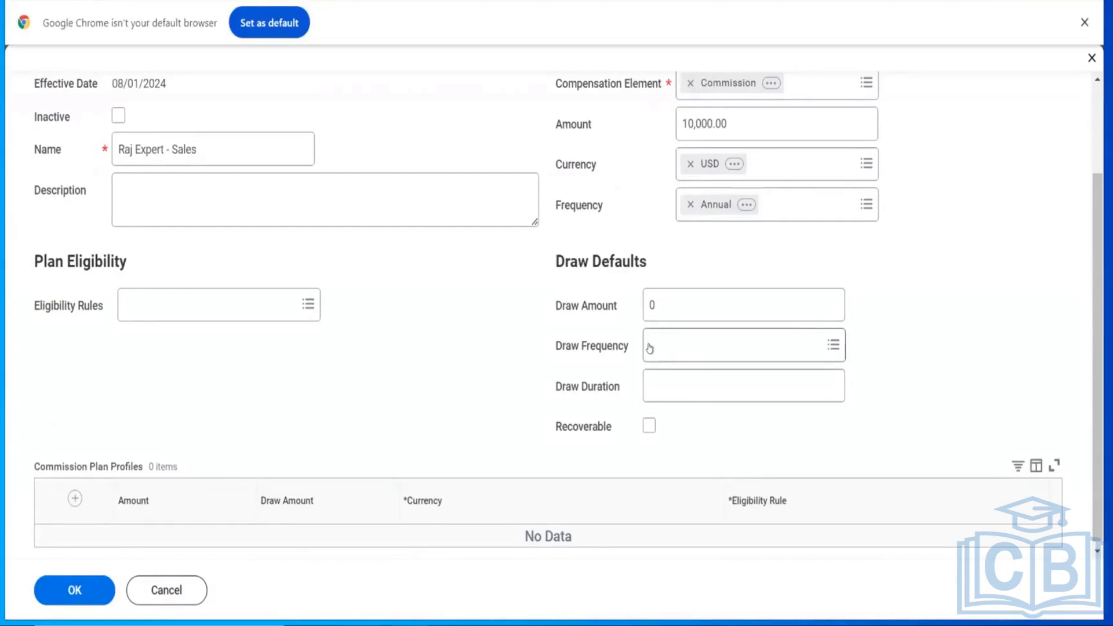
pyautogui.click(662, 300)
pyautogui.press('BackSpace')
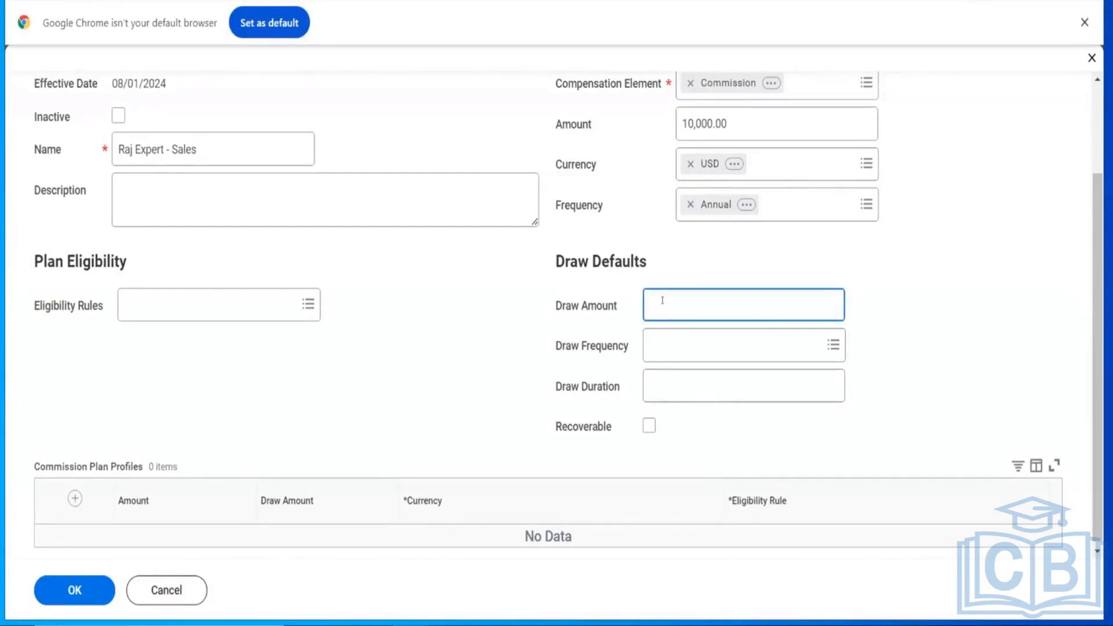
pyautogui.write('5000')
pyautogui.press('BackSpace')
pyautogui.press('BackSpace')
pyautogui.press('BackSpace')
pyautogui.press('BackSpace')
pyautogui.write('2000')
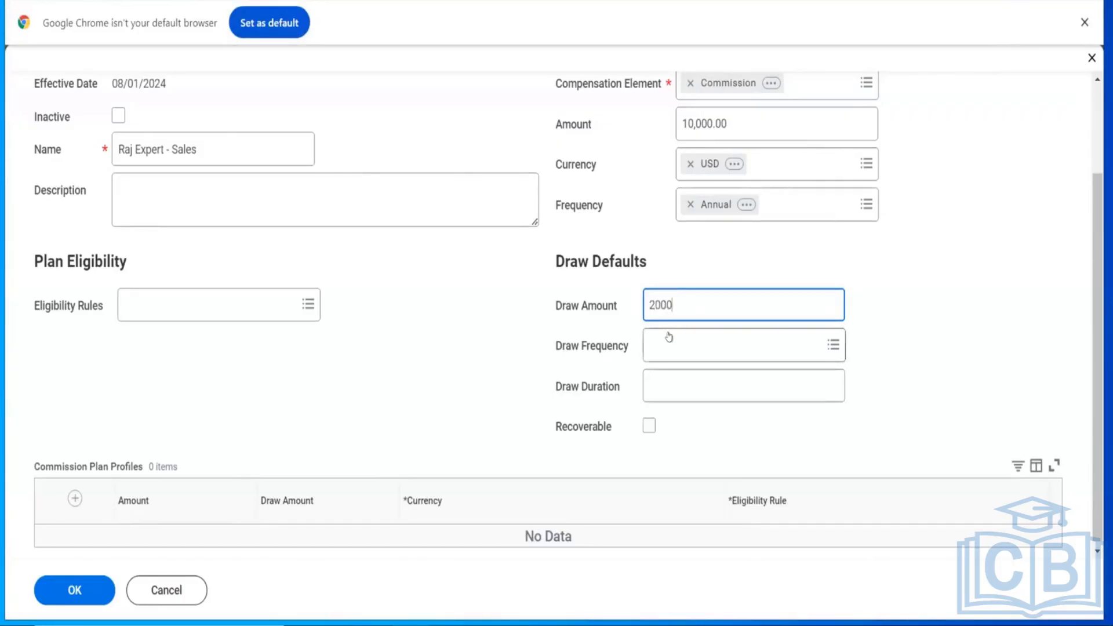
pyautogui.click(669, 336)
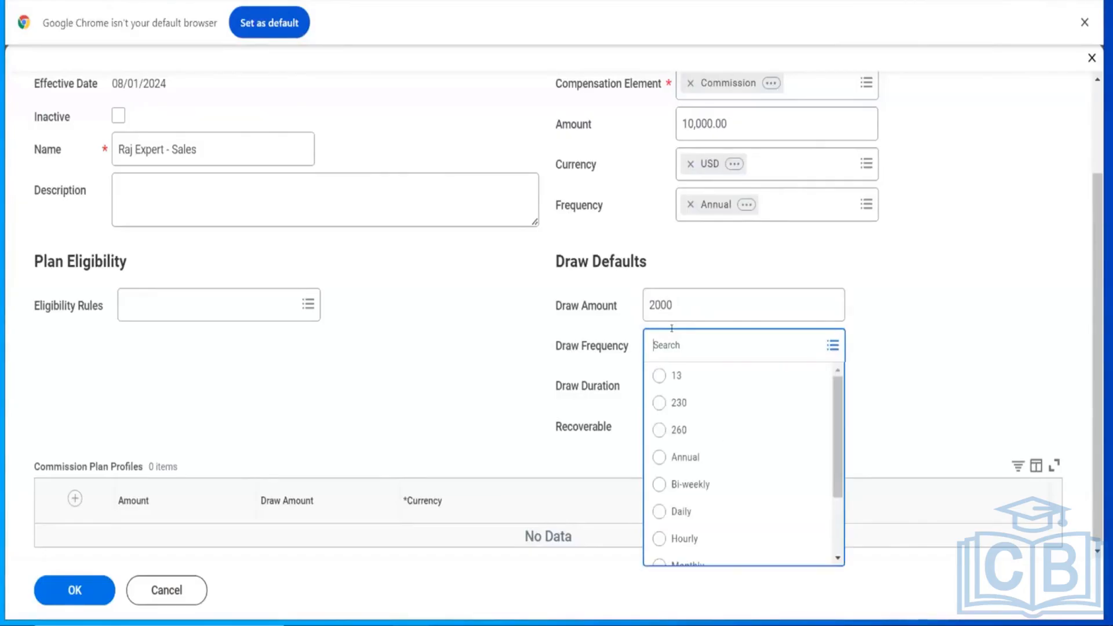
pyautogui.click(691, 561)
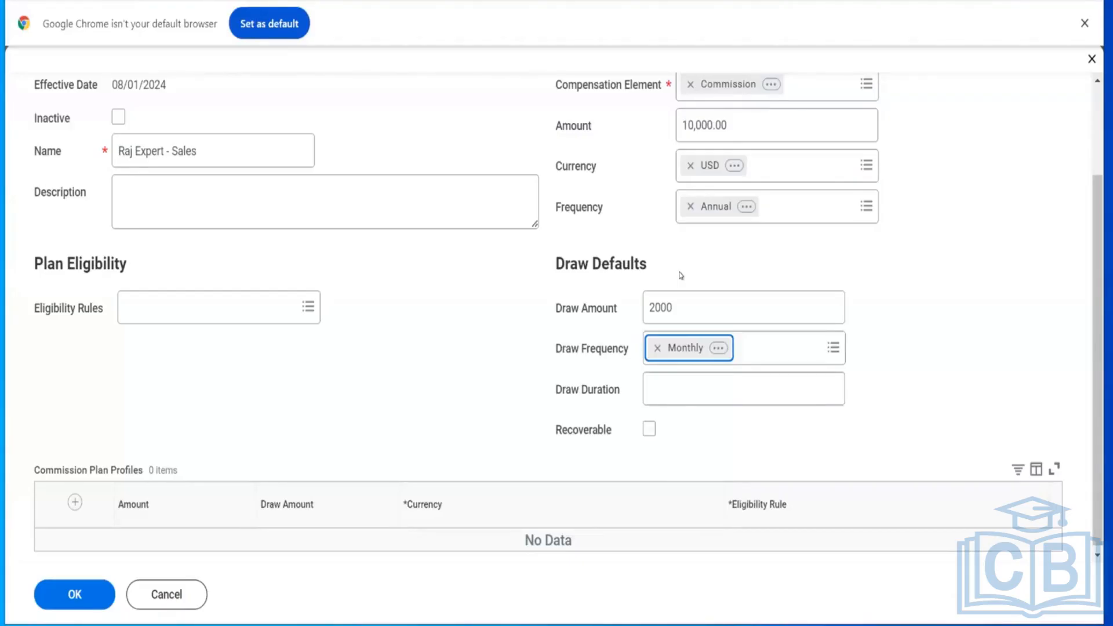
# Step: Add a row to the Commission Plan Profiles table
pyautogui.click(676, 307)
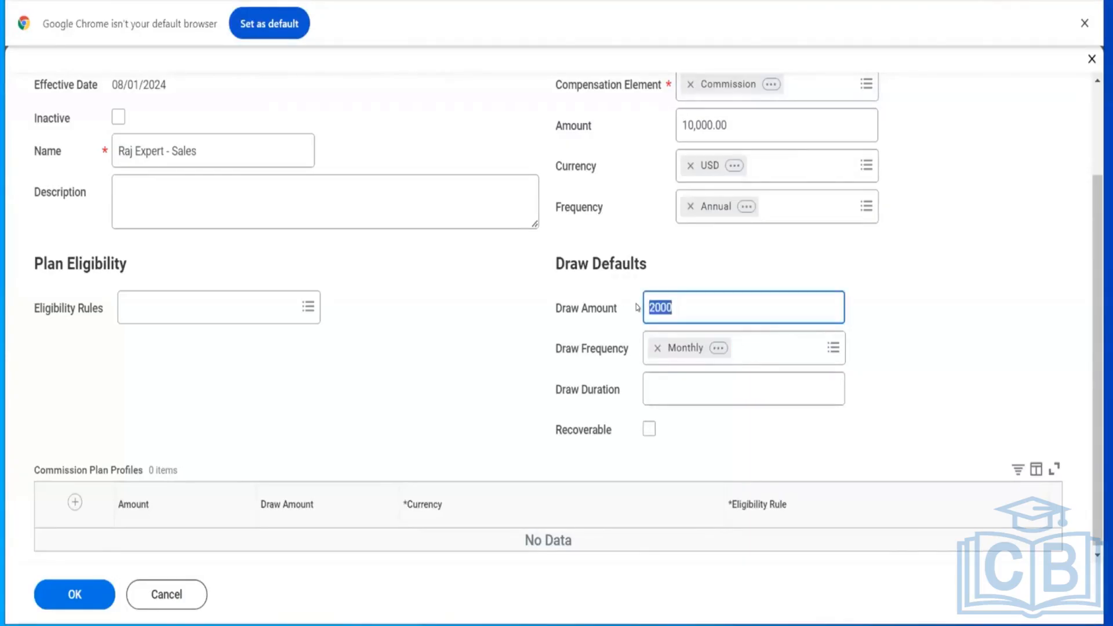
pyautogui.click(682, 304)
pyautogui.moveTo(1097, 332); pyautogui.dragTo(1097, 337)
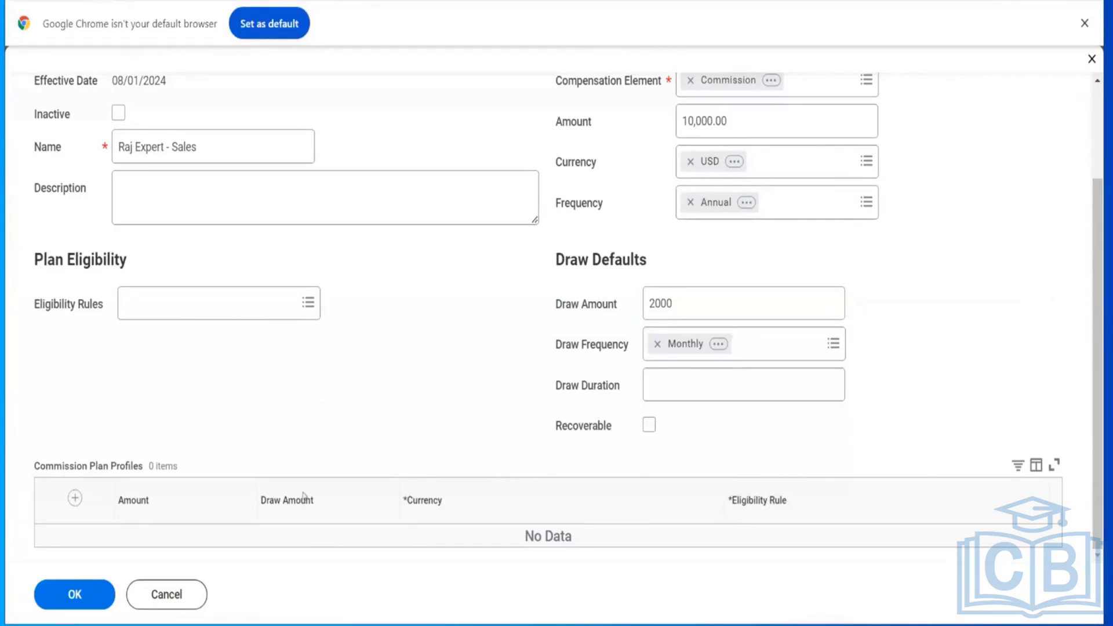
pyautogui.click(75, 499)
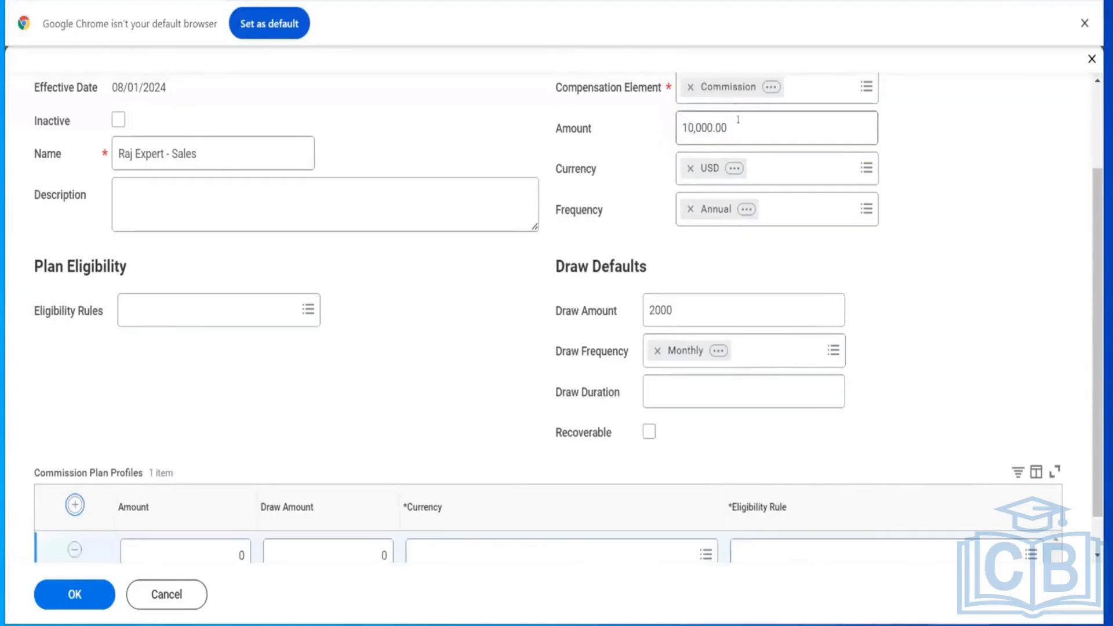
# Step: Clear the commission default amount, the draw amount and the draw frequency
pyautogui.click(738, 119)
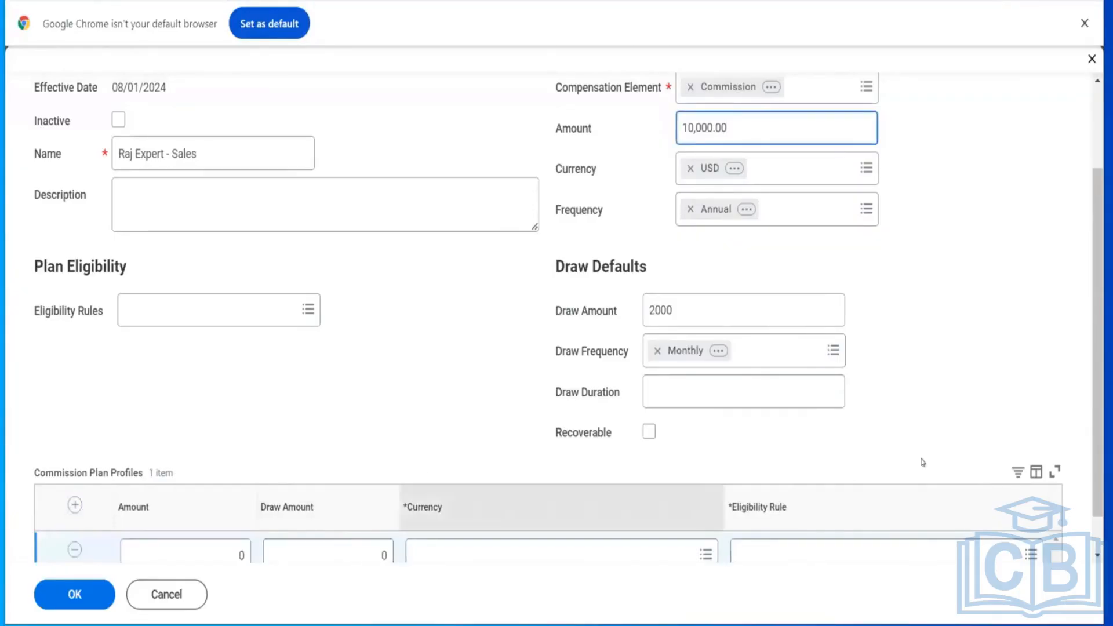
pyautogui.moveTo(1096, 362); pyautogui.dragTo(1093, 400)
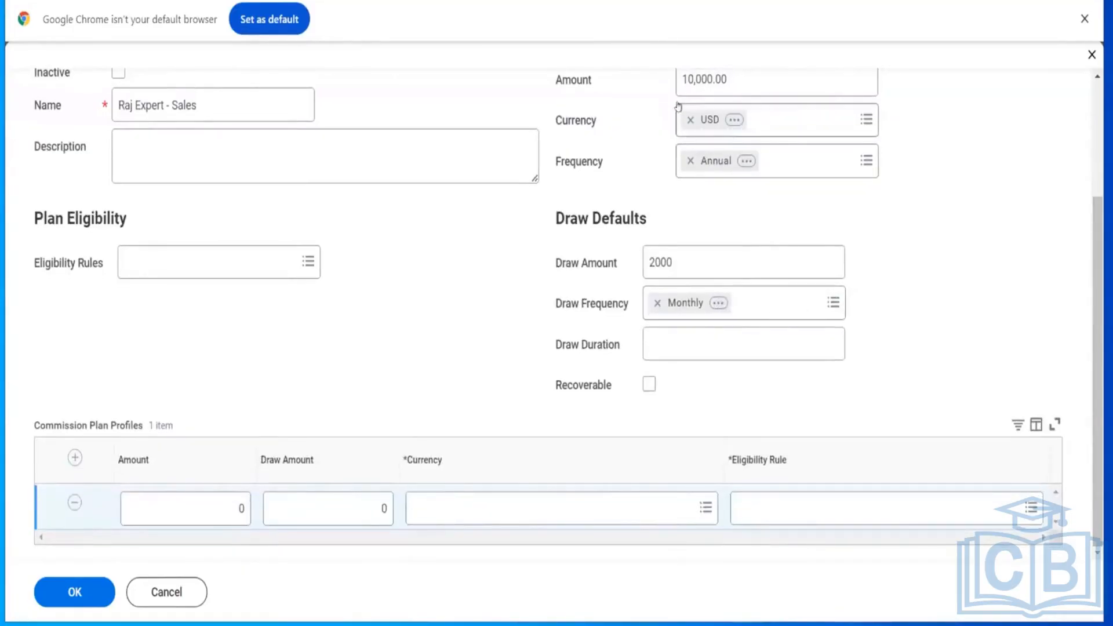
pyautogui.moveTo(734, 80); pyautogui.dragTo(666, 83)
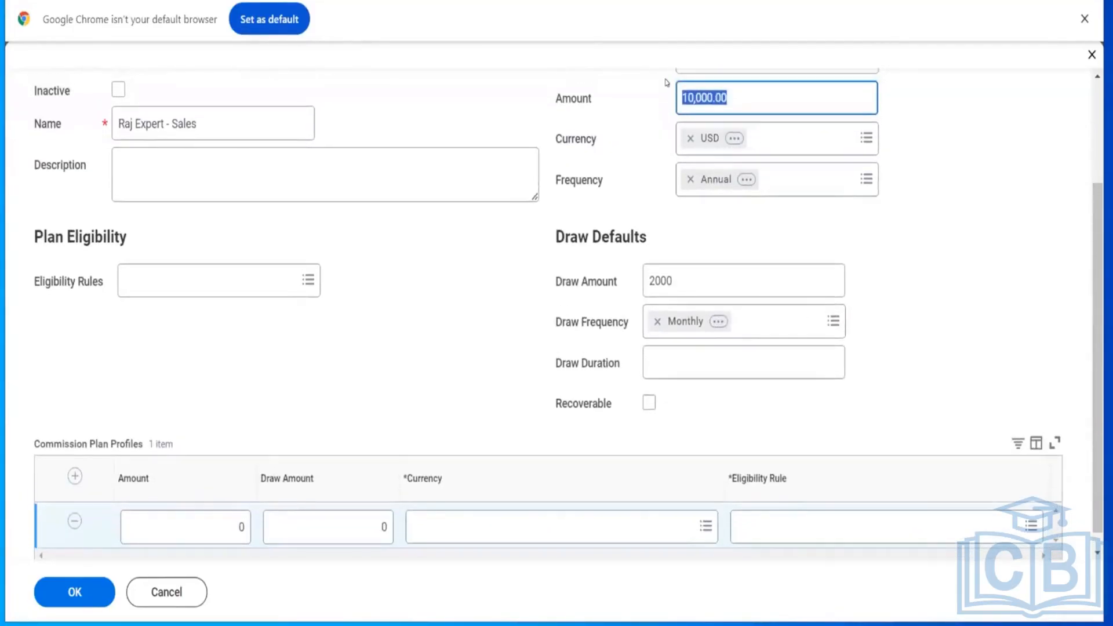
pyautogui.press('BackSpace')
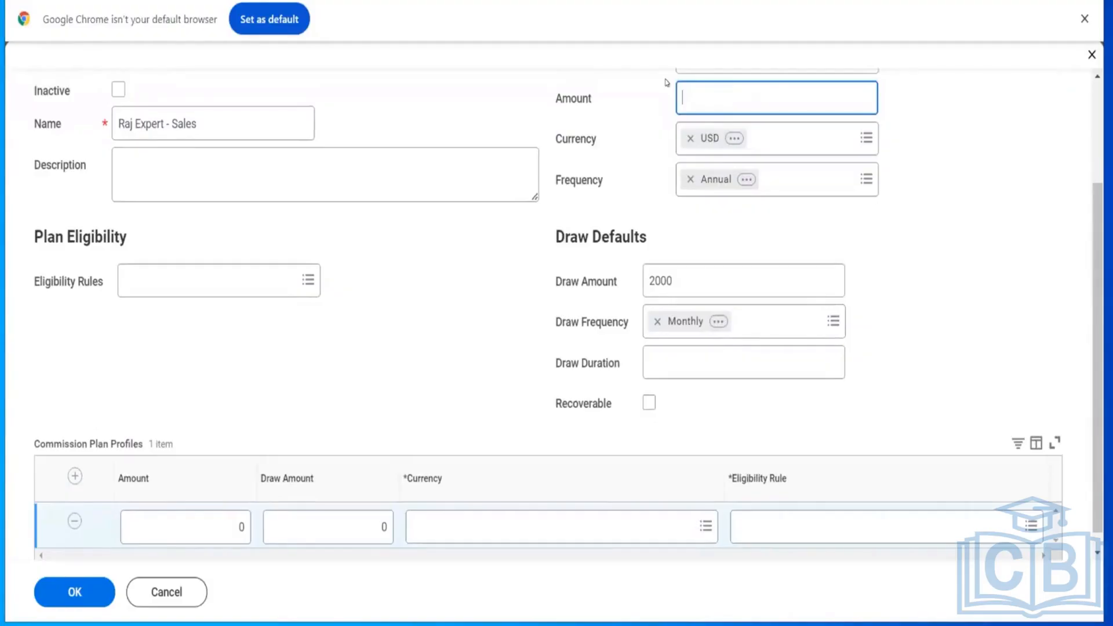
pyautogui.click(582, 292)
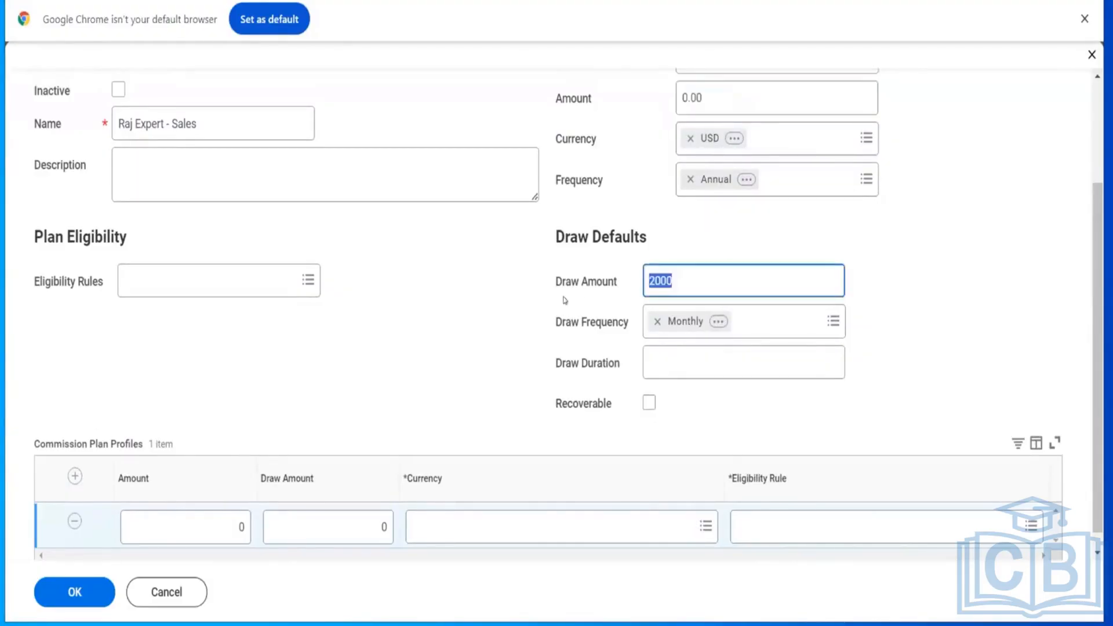
pyautogui.press('BackSpace')
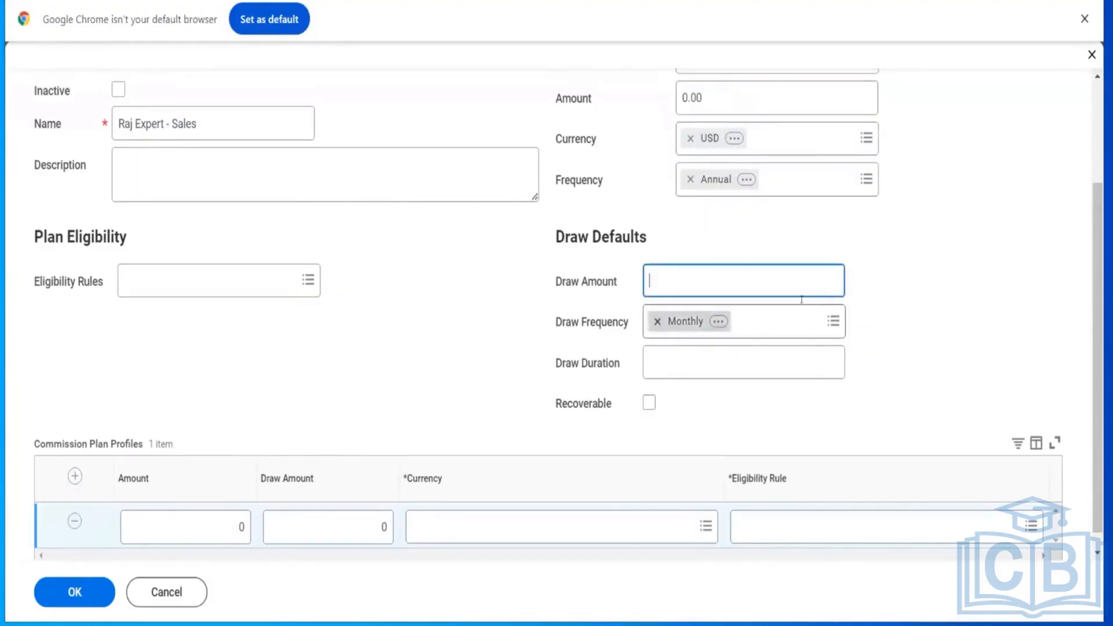
pyautogui.click(657, 321)
pyautogui.moveTo(1097, 267); pyautogui.dragTo(1098, 370)
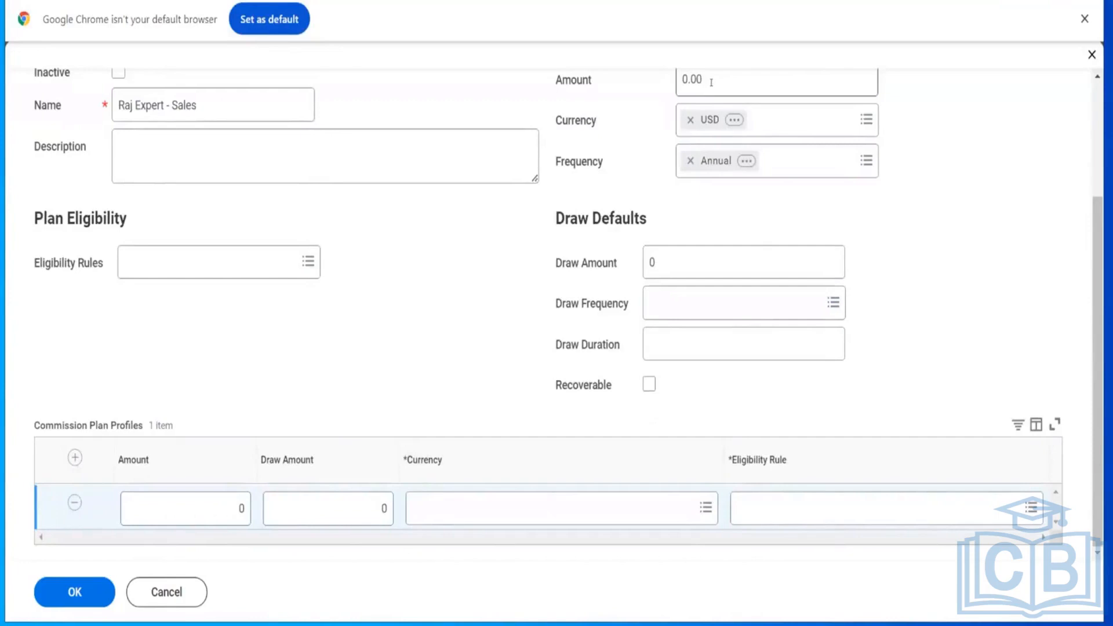
# Step: Fill the profile row with amount 10000, draw amount 2000 and currency USD
pyautogui.click(221, 510)
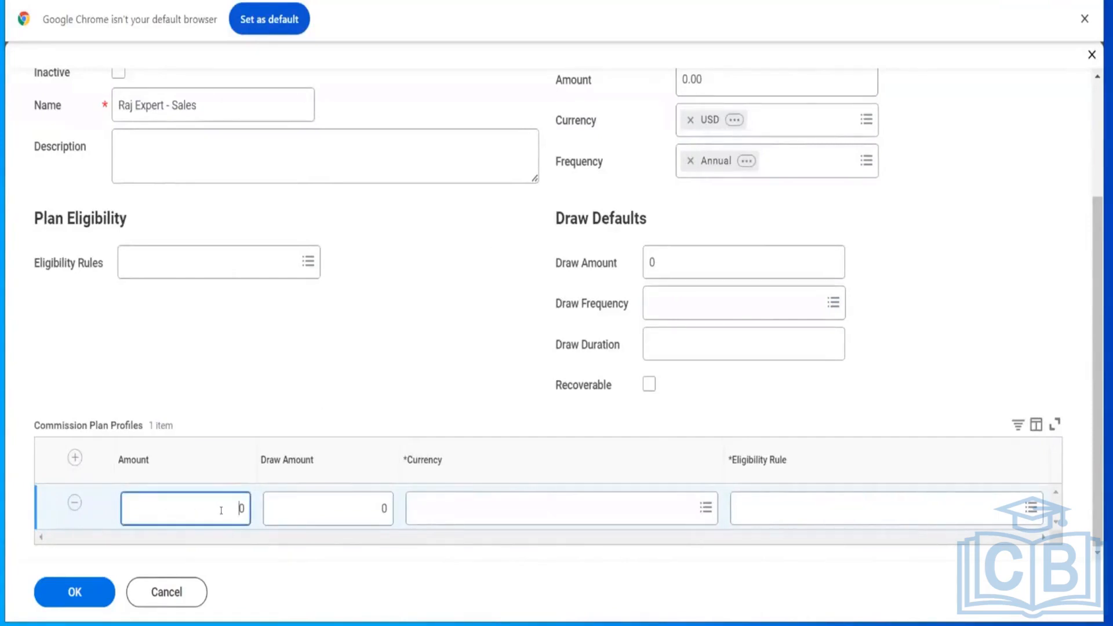
pyautogui.write('10000')
pyautogui.click(376, 502)
pyautogui.write('2000')
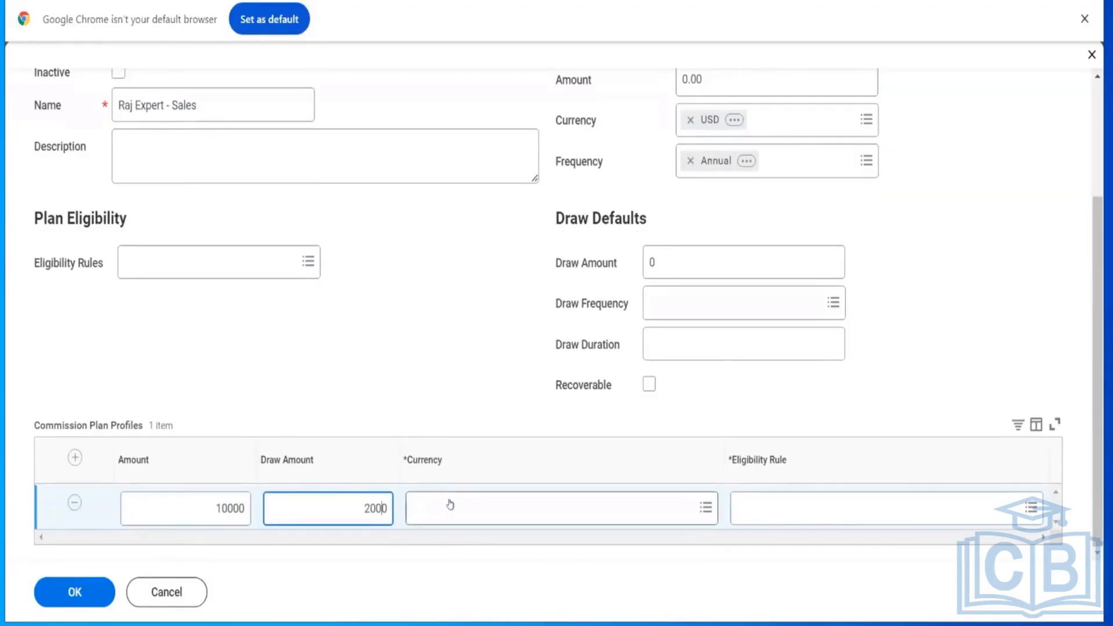
pyautogui.click(448, 499)
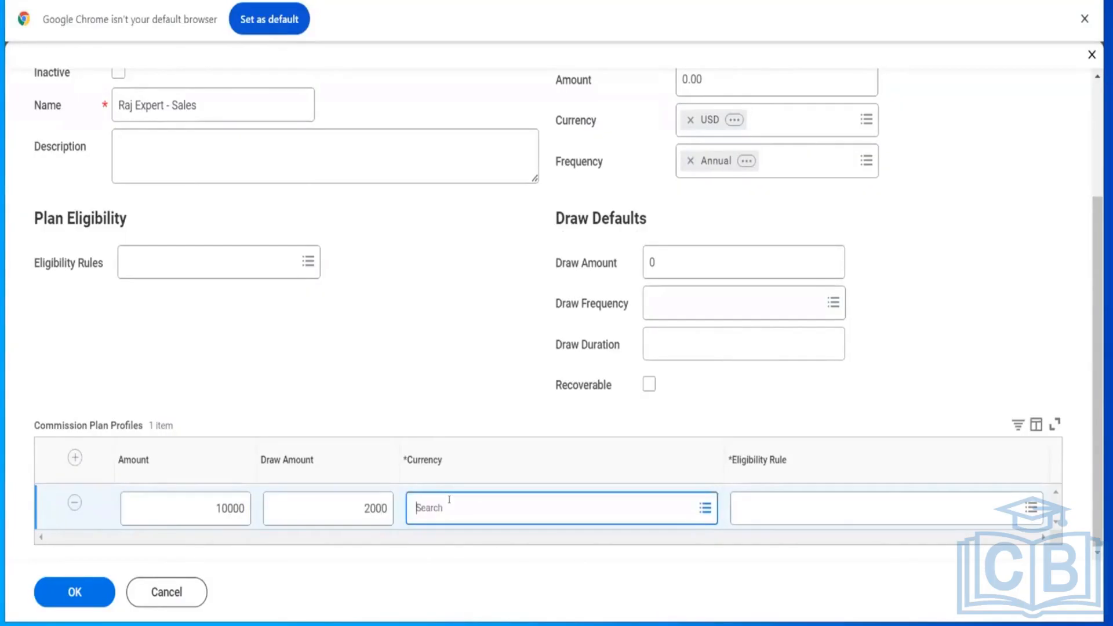
pyautogui.write('uSD')
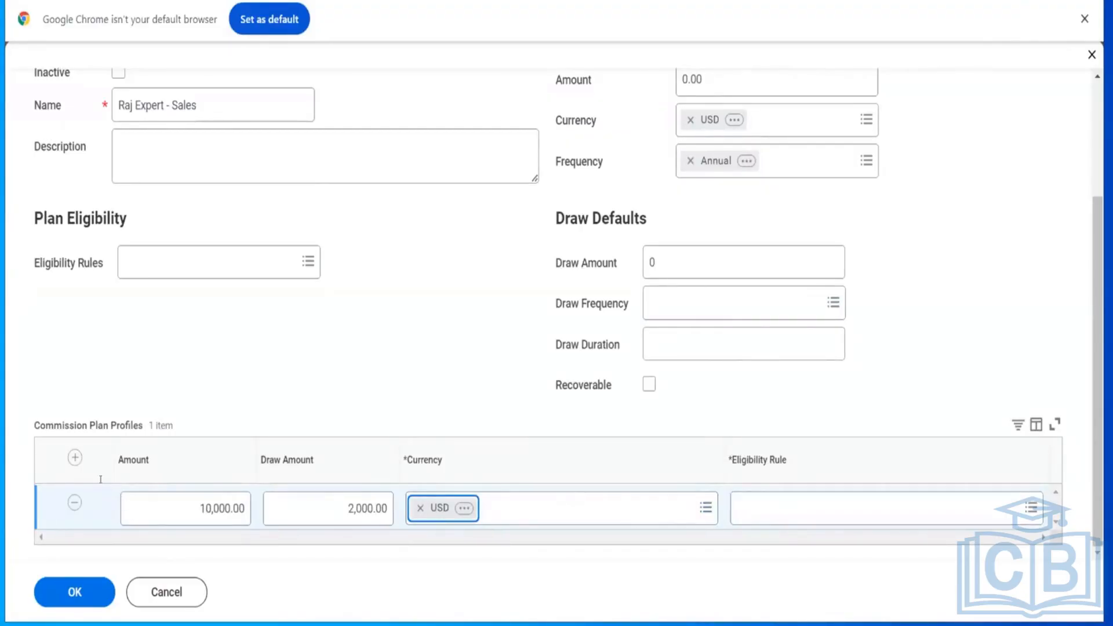
# Step: Add a second profile row with amount 20000, draw amount 5000 and currency USD
pyautogui.click(72, 458)
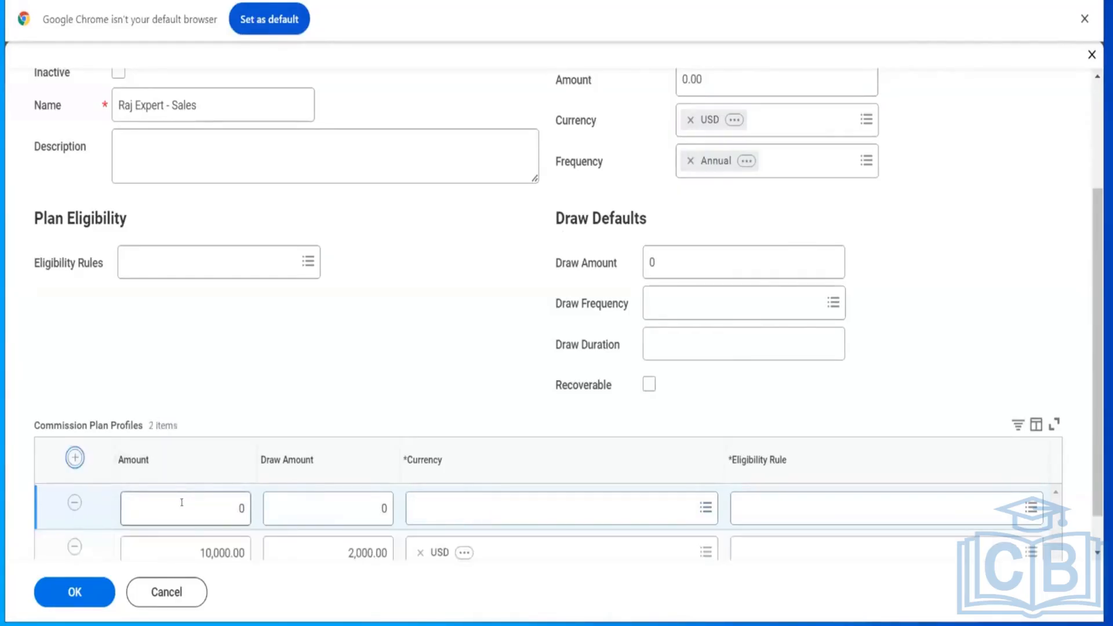
pyautogui.click(182, 502)
pyautogui.write('200000')
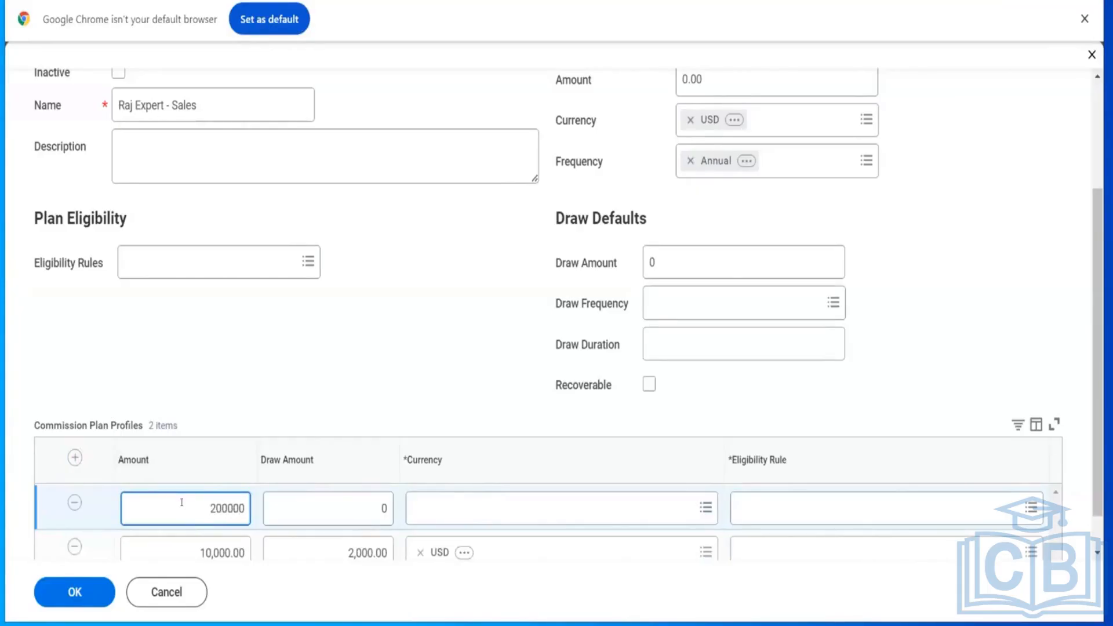
pyautogui.press('Delete')
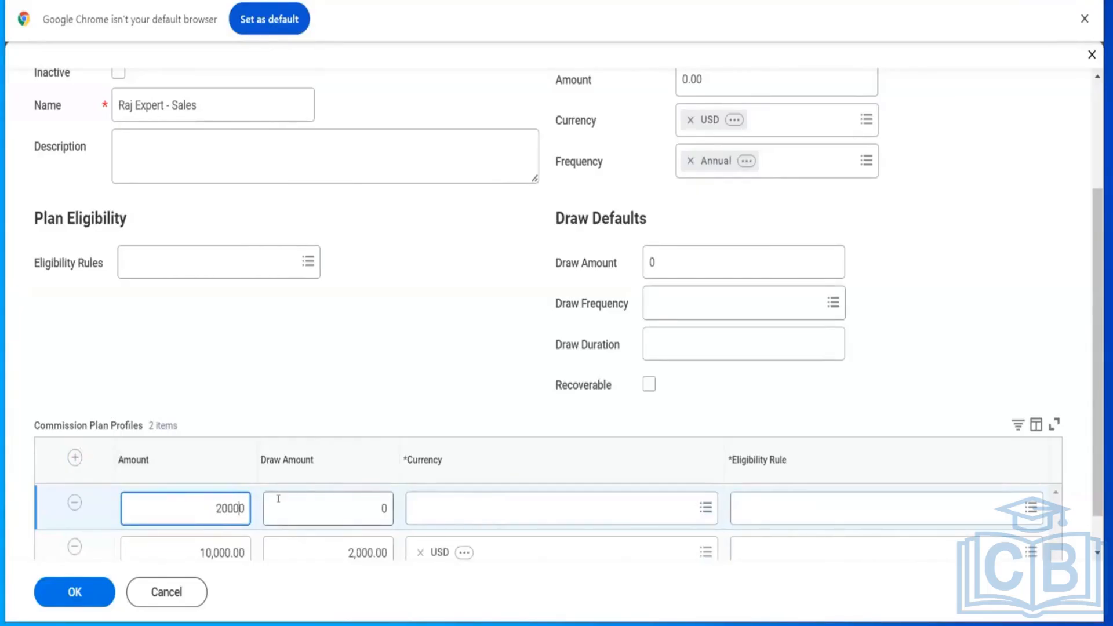
pyautogui.click(357, 502)
pyautogui.press('Delete')
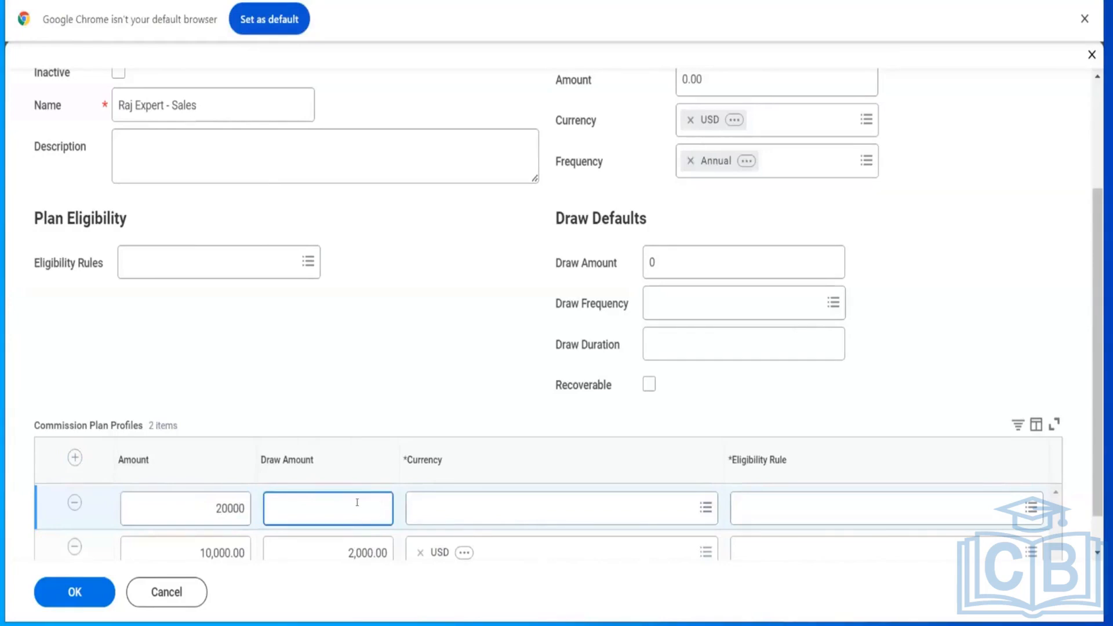
pyautogui.write('5000')
pyautogui.click(486, 508)
pyautogui.write('USD')
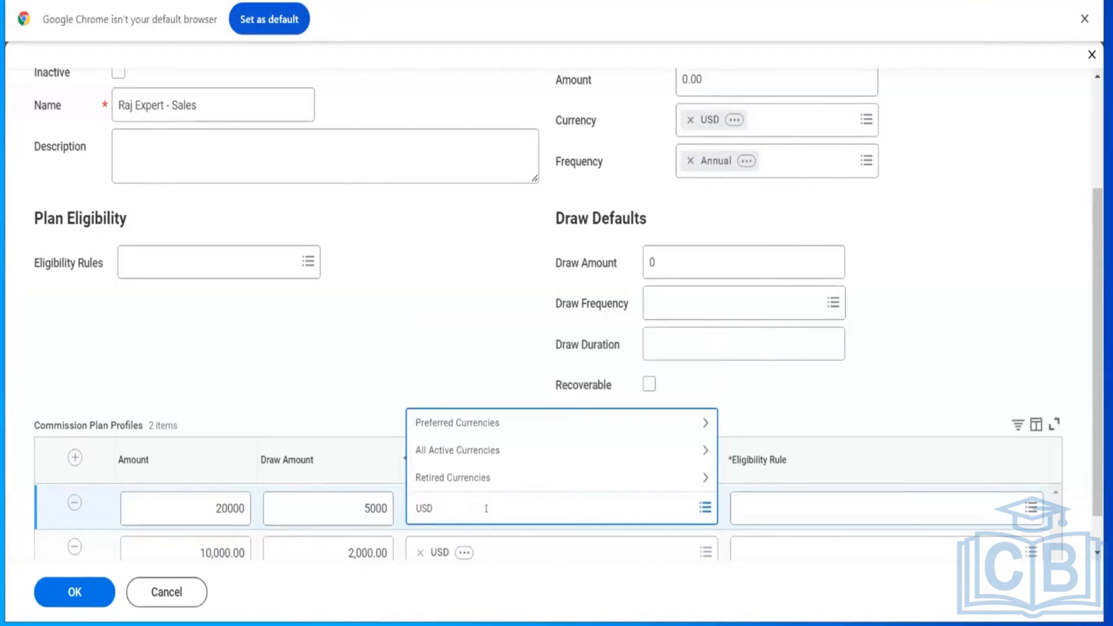
pyautogui.press('Return')
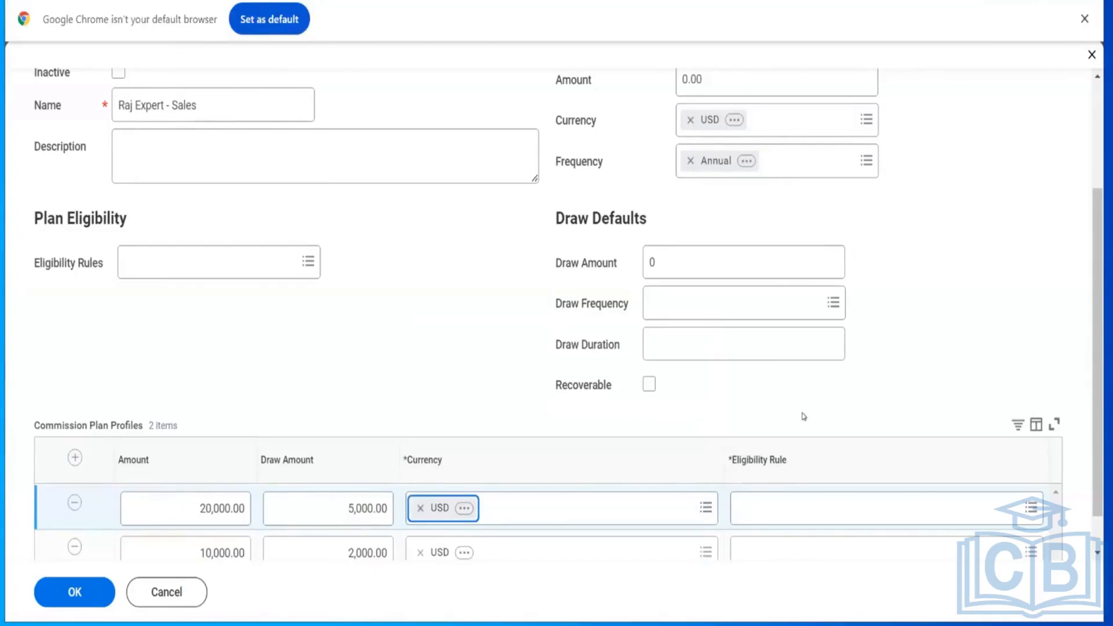
# Step: Cancel the Create Commission Plan task and discard the changes
pyautogui.moveTo(1095, 203); pyautogui.dragTo(1090, 97)
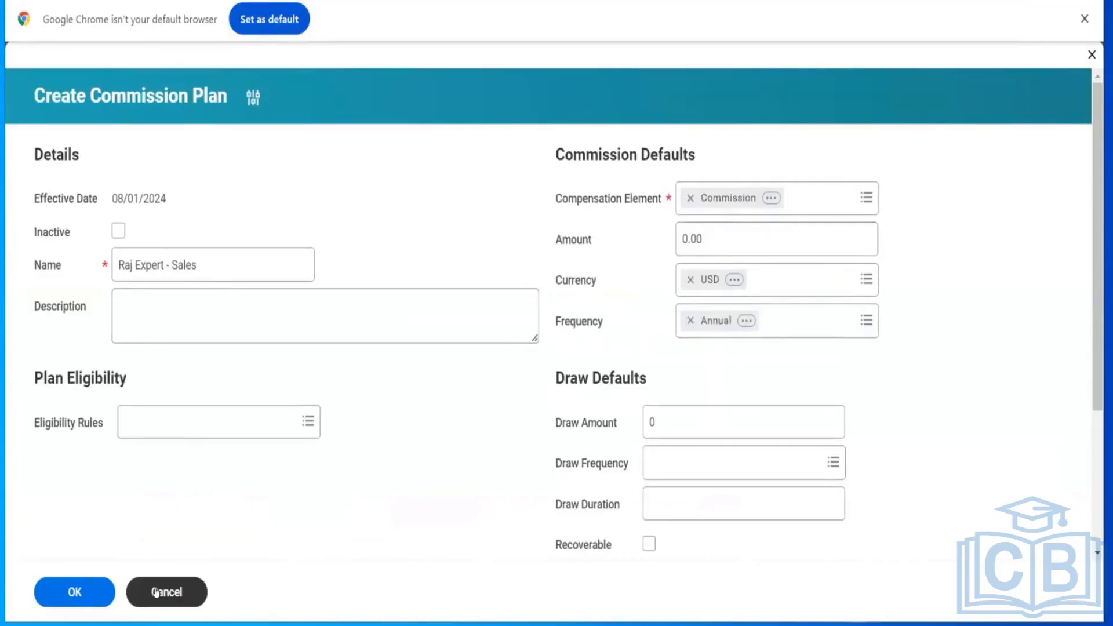
pyautogui.click(157, 594)
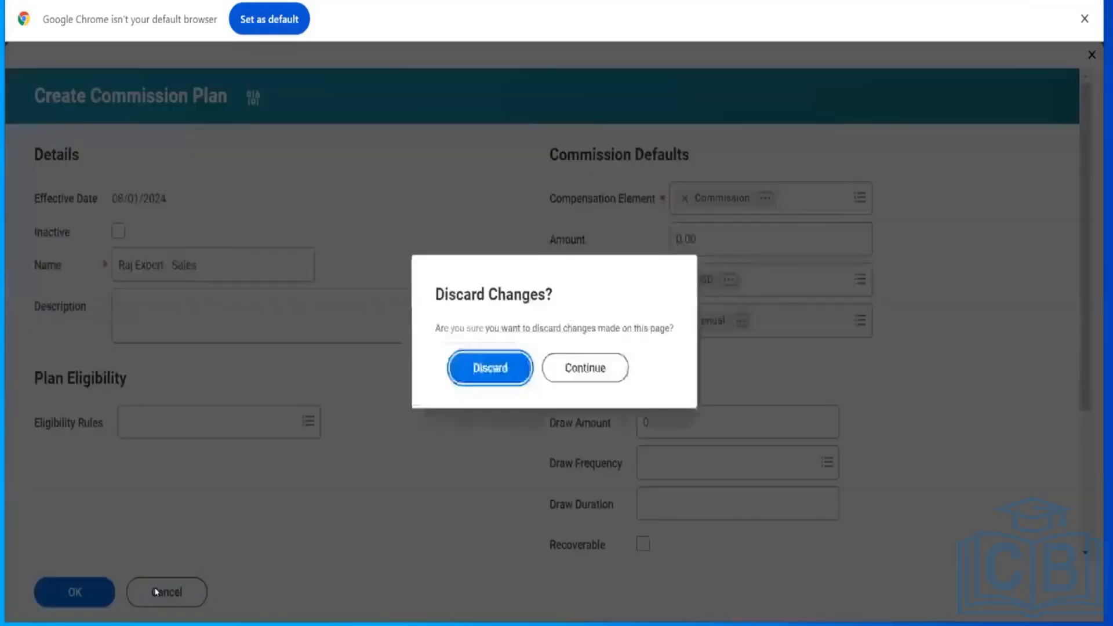
pyautogui.click(484, 368)
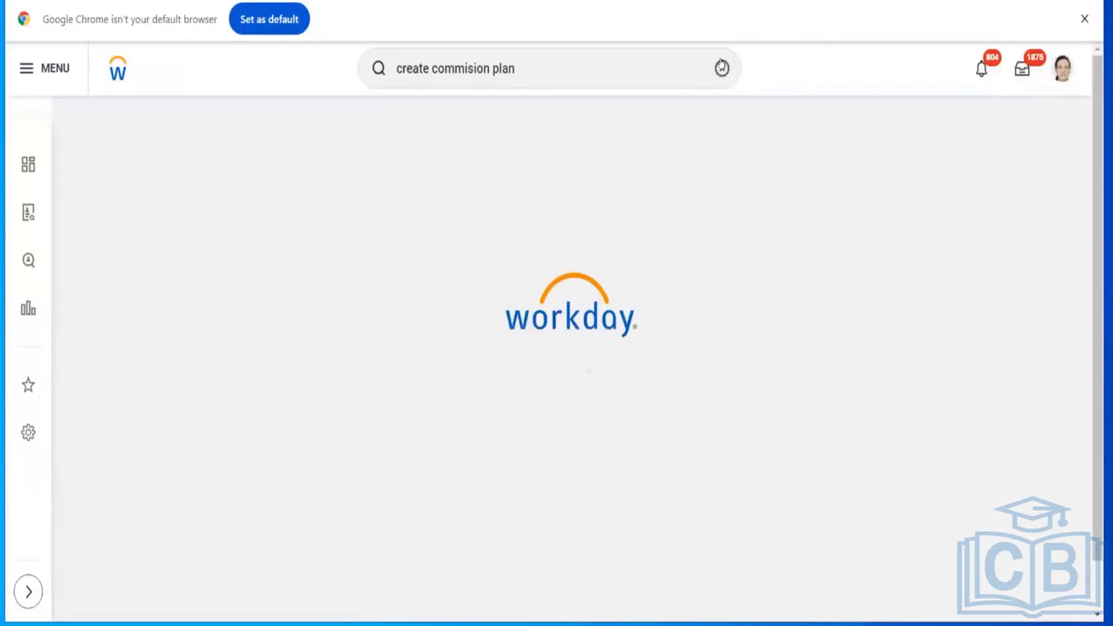
# Step: Search Workday for the task "create bonus plan"
pyautogui.click(721, 68)
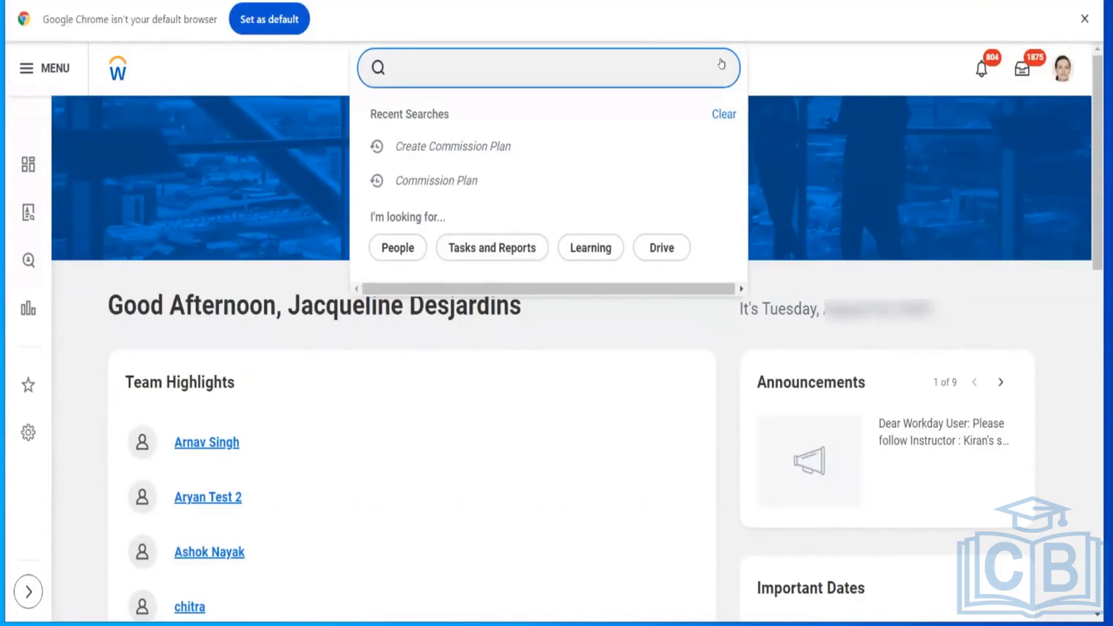
pyautogui.write('create')
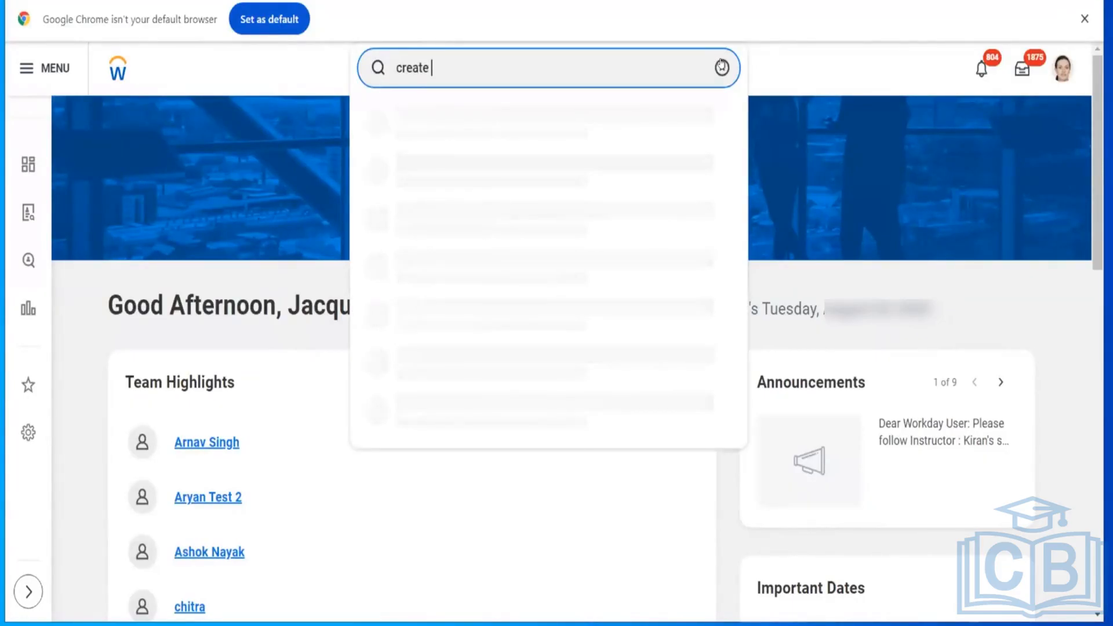
pyautogui.write(' bonus plan')
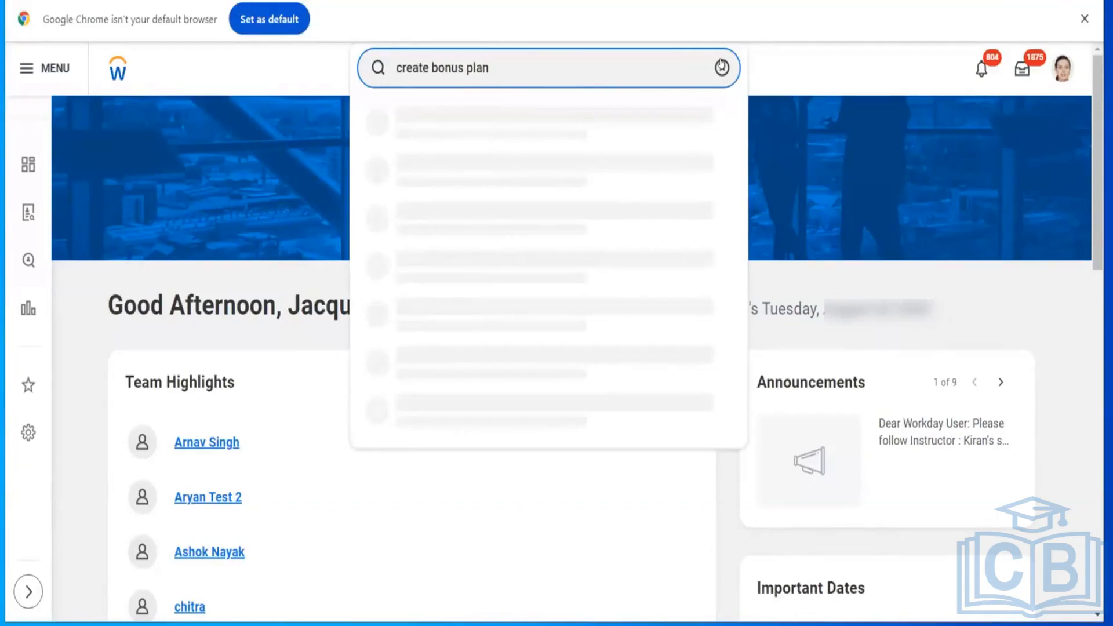
pyautogui.press('Return')
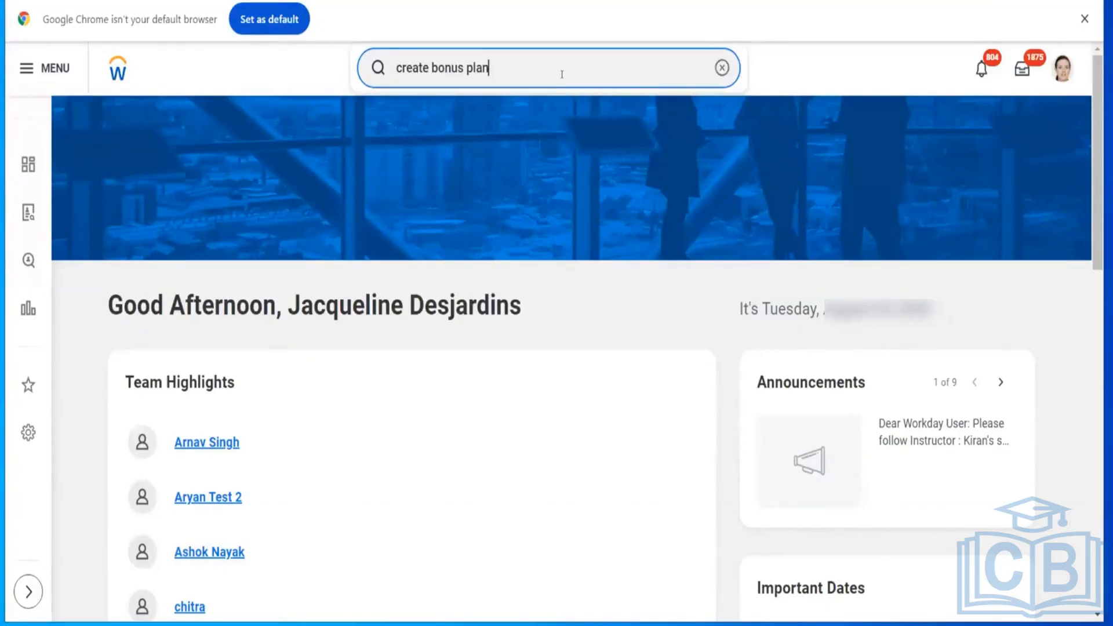
pyautogui.press('Return')
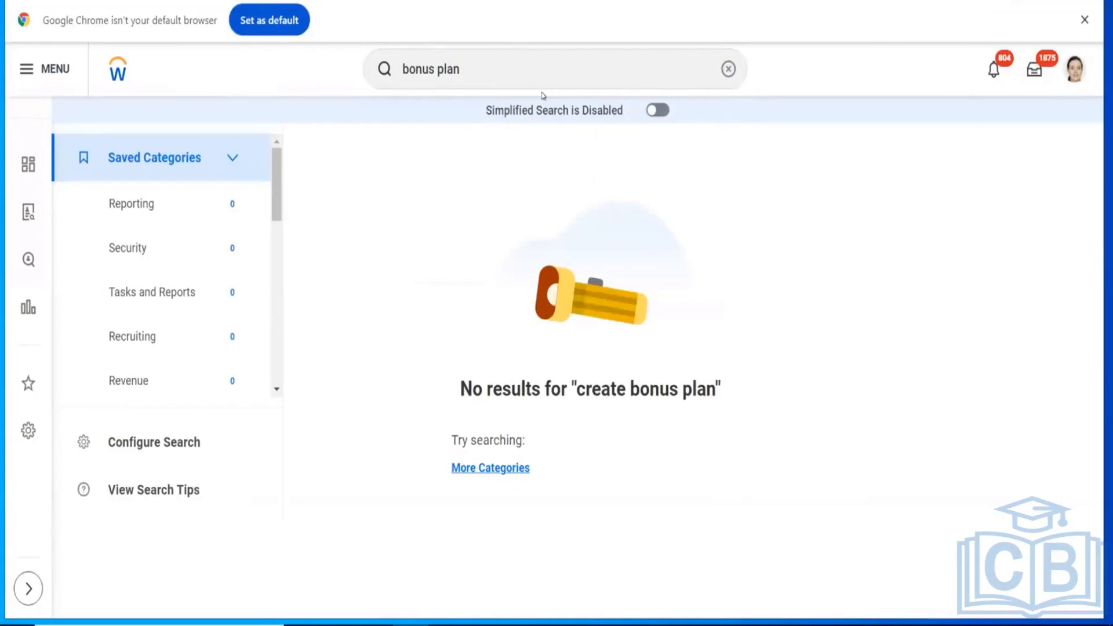
# Step: Return to the home page, search for "bonus plan" and filter the results to Tasks and Reports
pyautogui.click(117, 74)
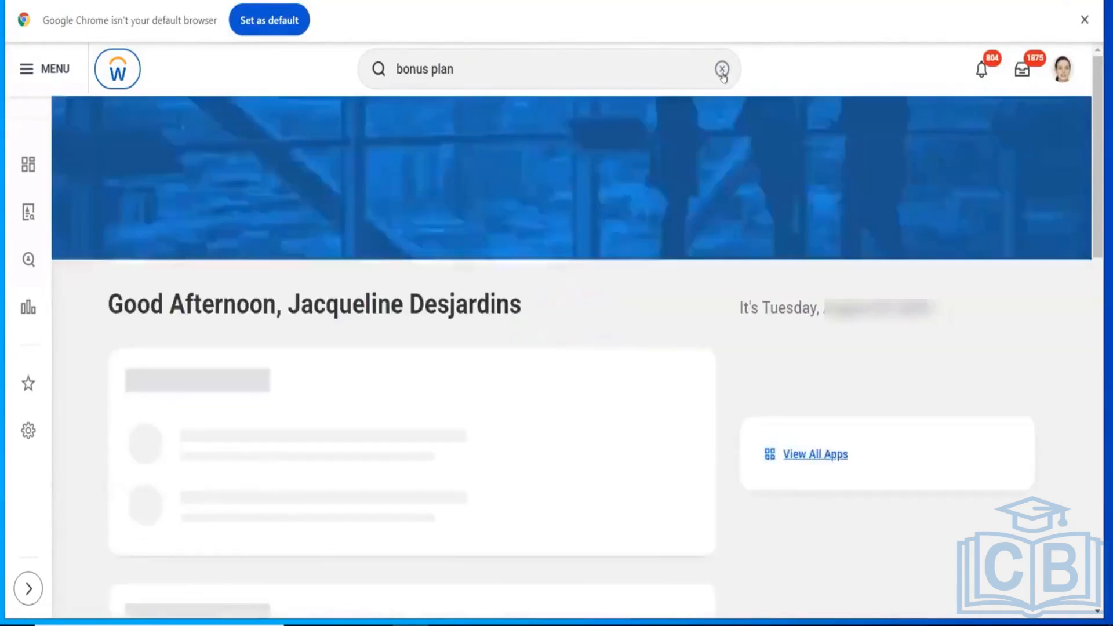
pyautogui.click(722, 70)
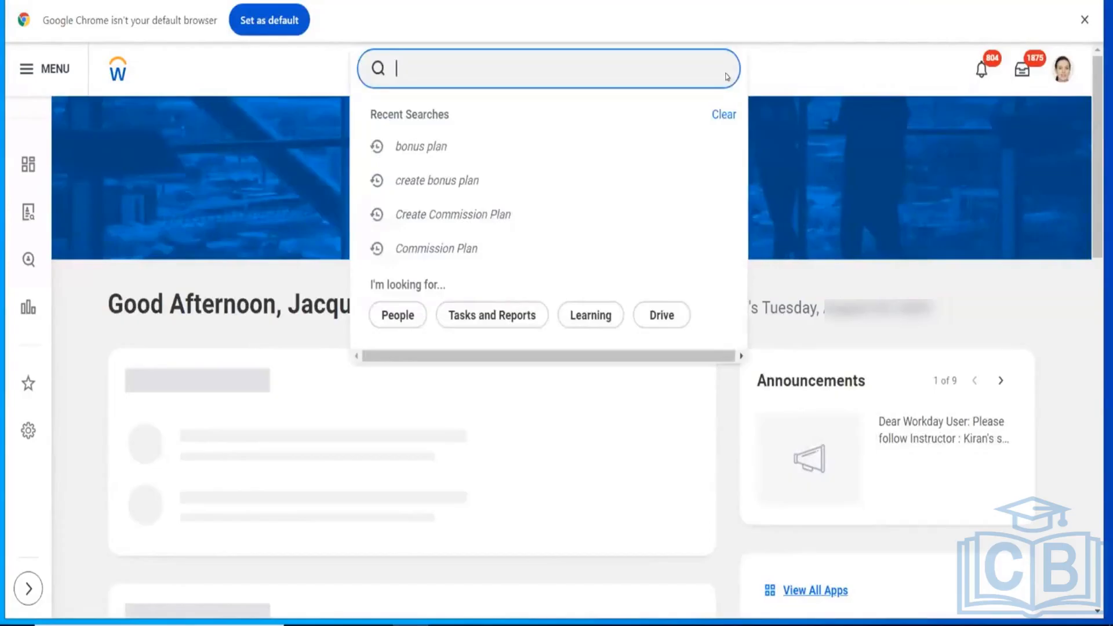
pyautogui.write('bonus p')
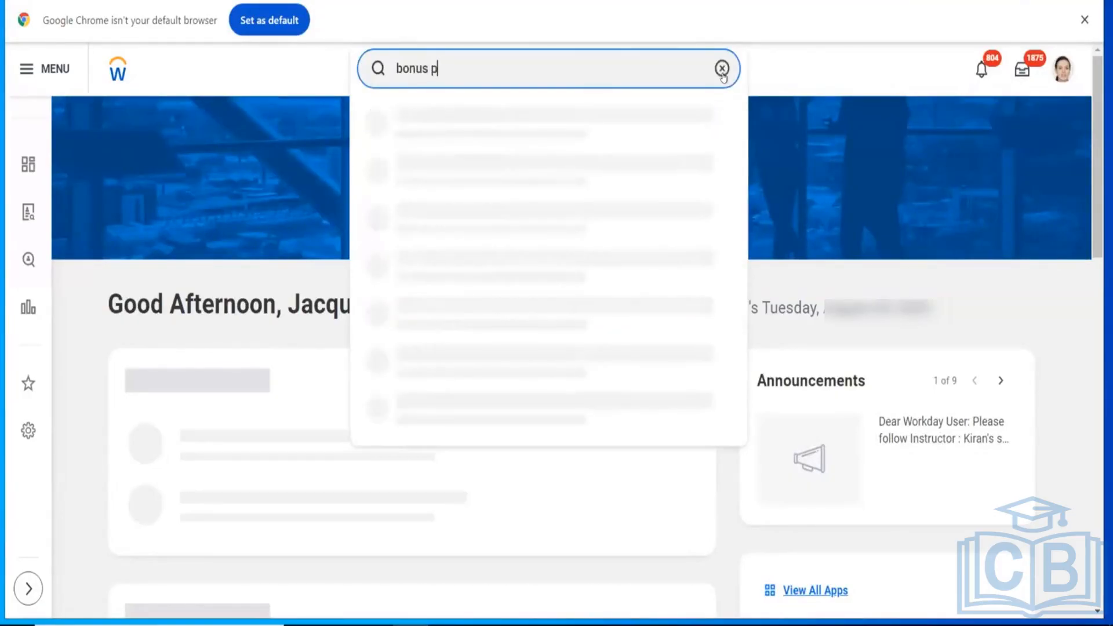
pyautogui.write('lan')
pyautogui.press('Return')
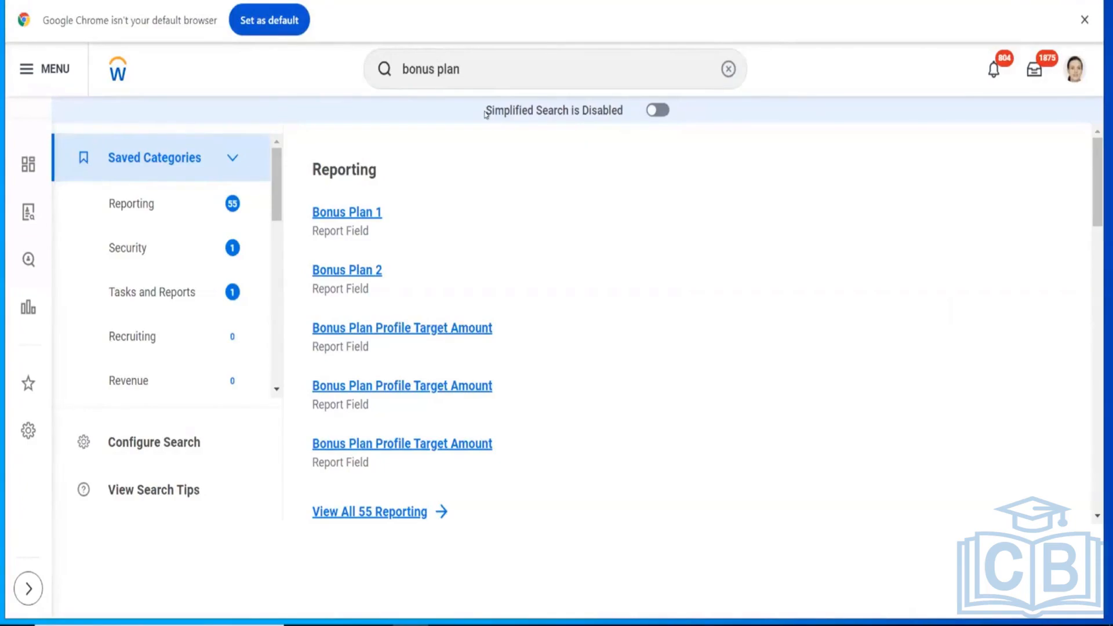
pyautogui.click(147, 296)
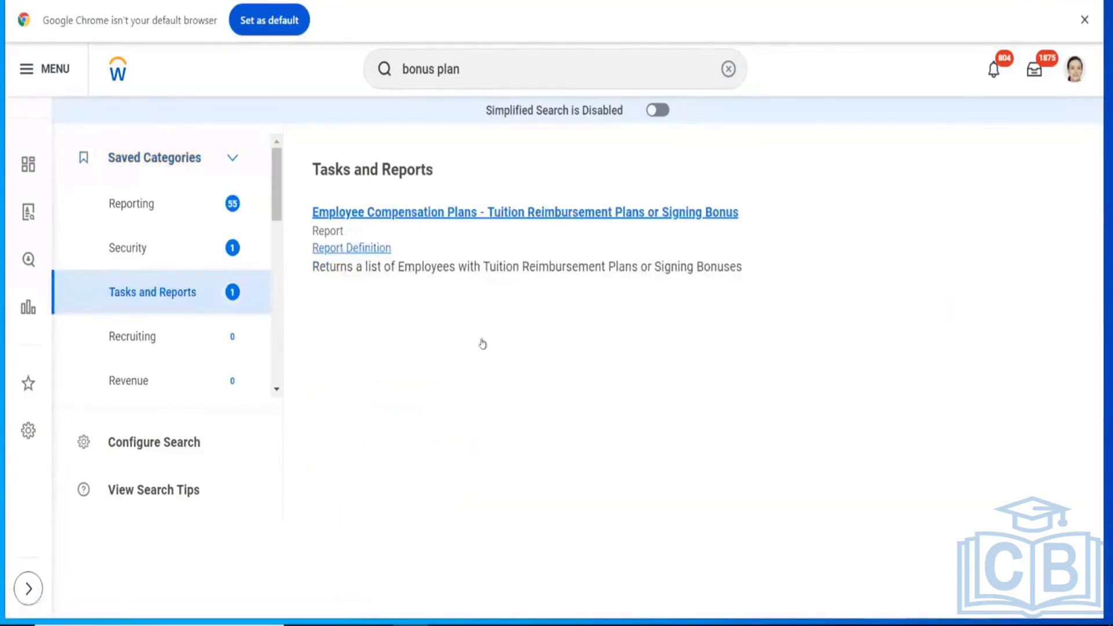
# Step: Start a new search by entering "secura" in the search box
pyautogui.click(729, 67)
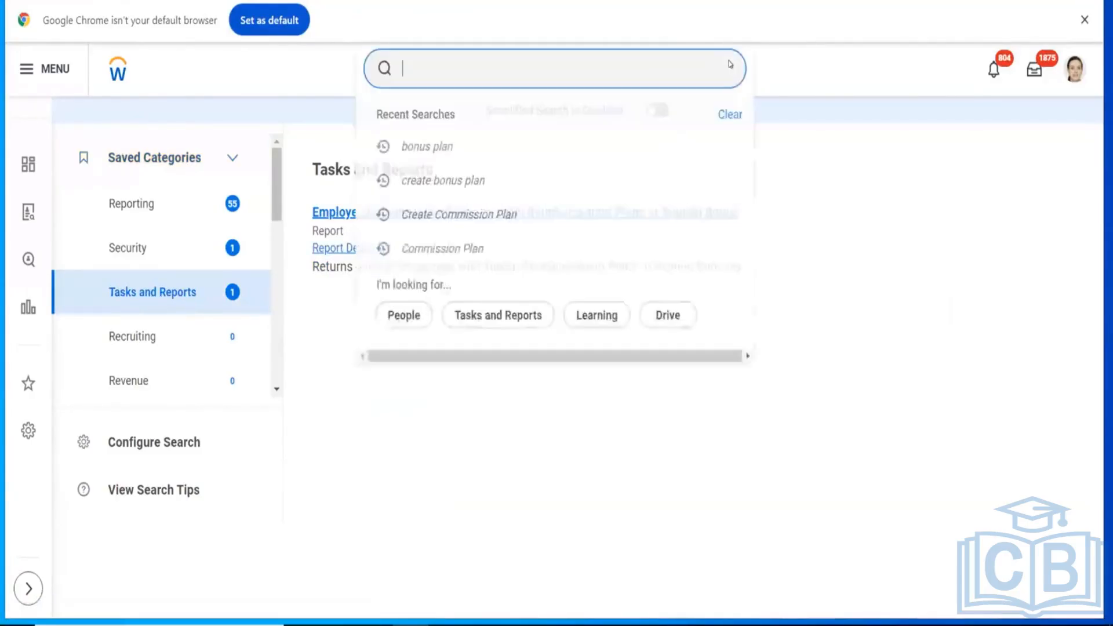
pyautogui.write('secura')
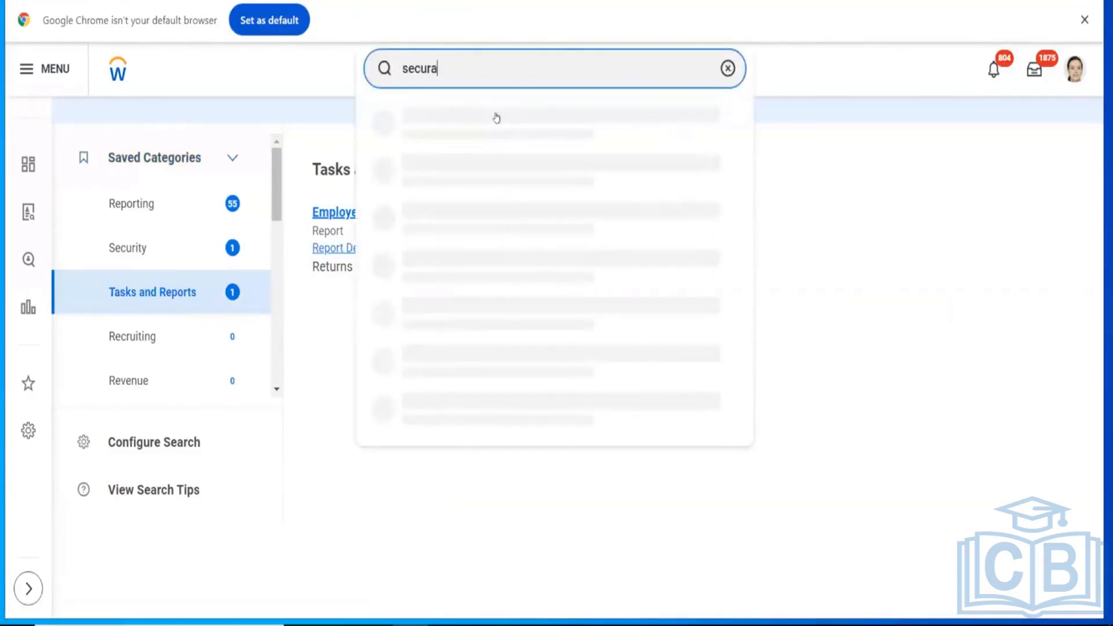